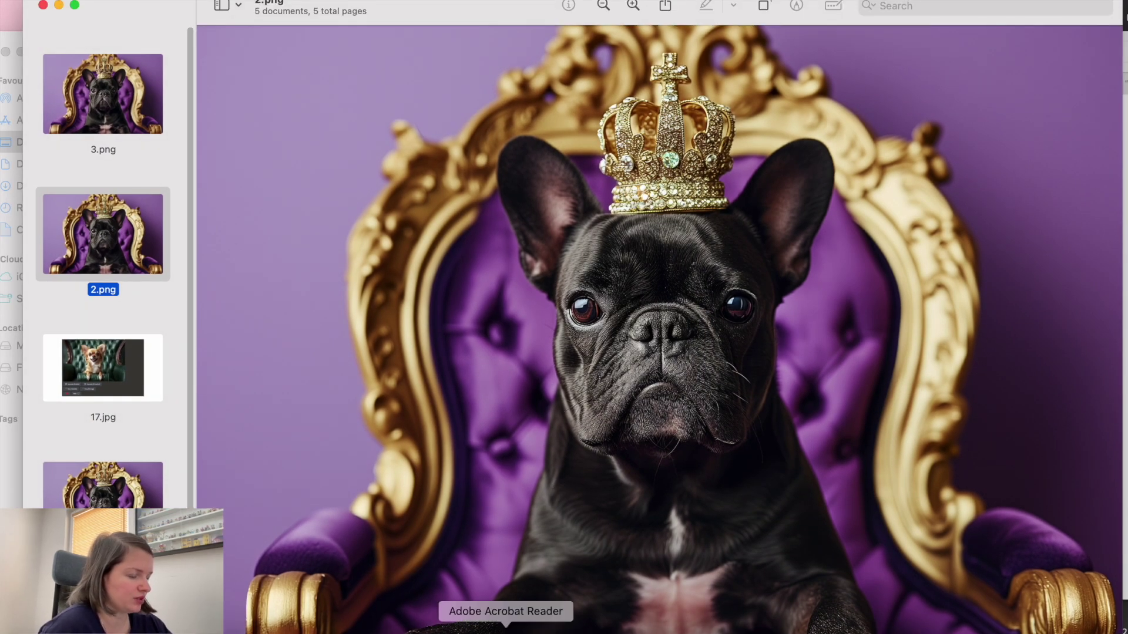
Launch HitPaw Photo Enhancer, move its window aside, and bring Adobe Bridge forward
click(319, 632)
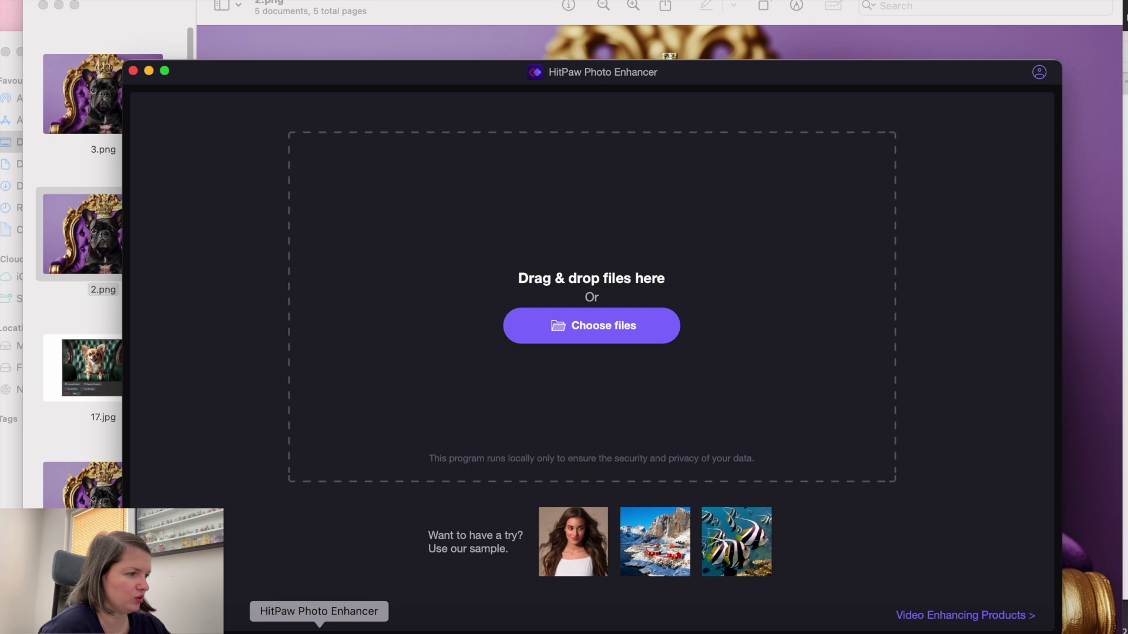
drag(706, 79, 675, 9)
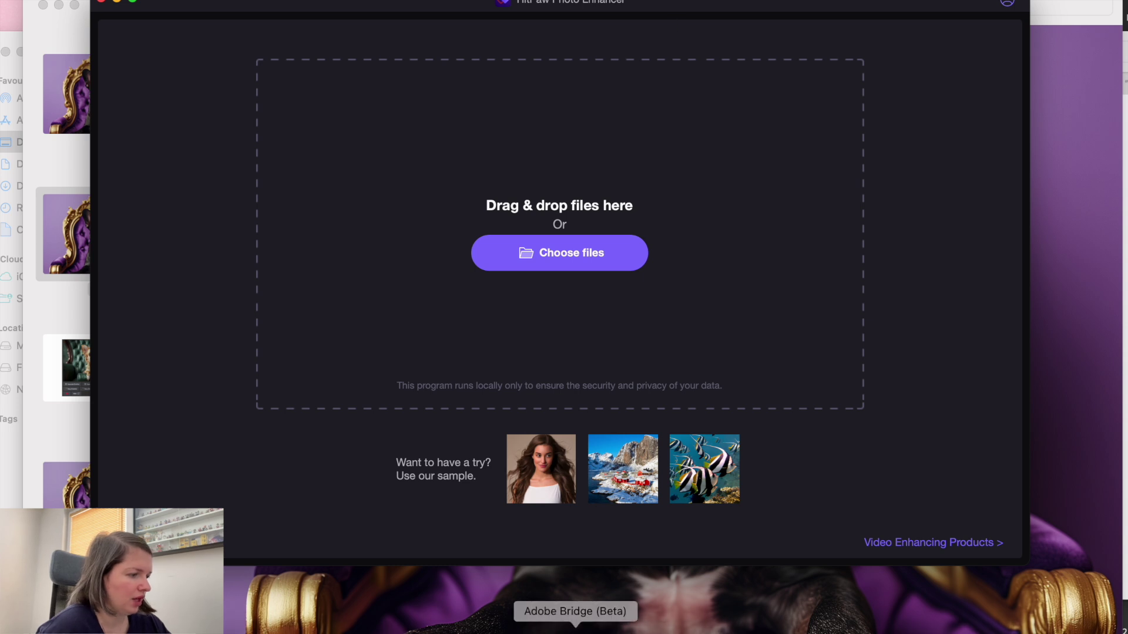
click(576, 631)
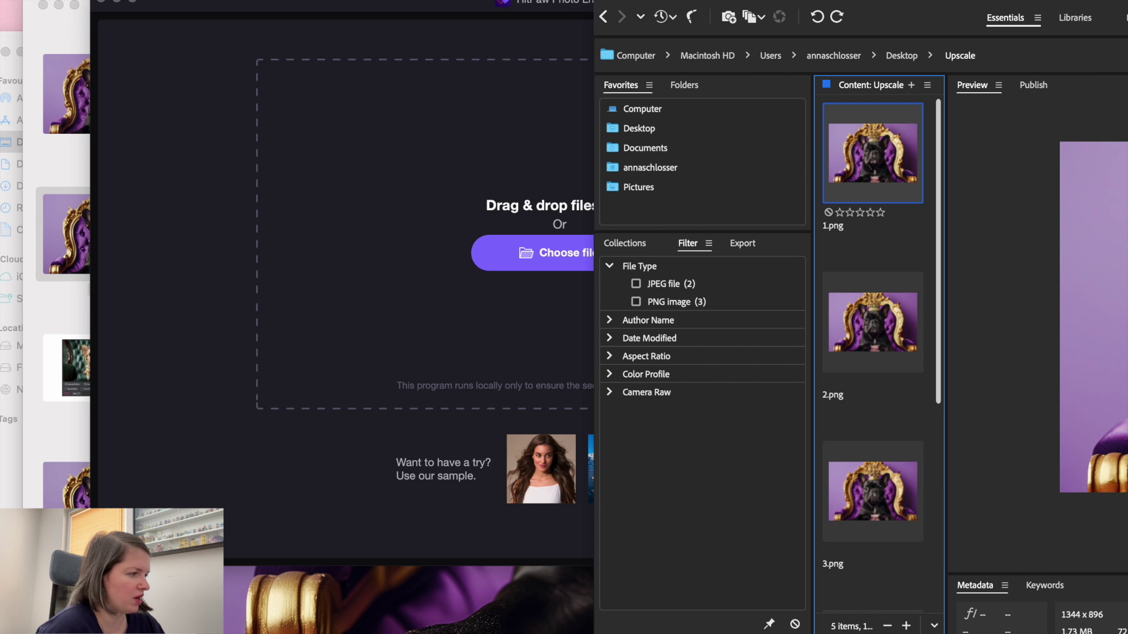
Select 1.png, 2.png and 3.png in Bridge and drag them into HitPaw
key(Down)
key(Down)
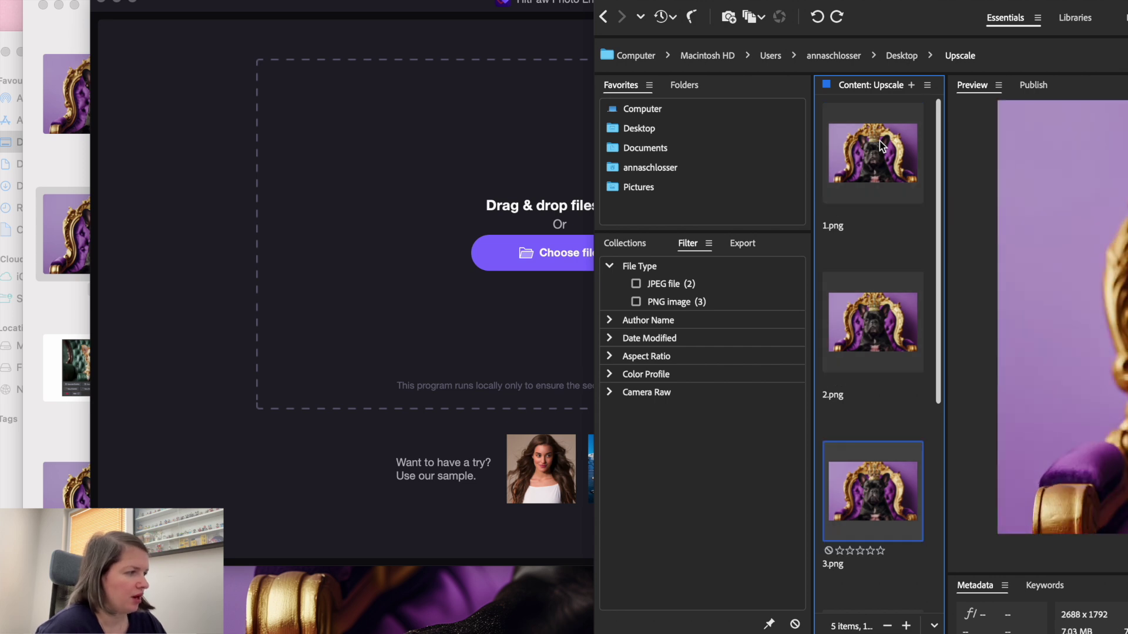
click(879, 141)
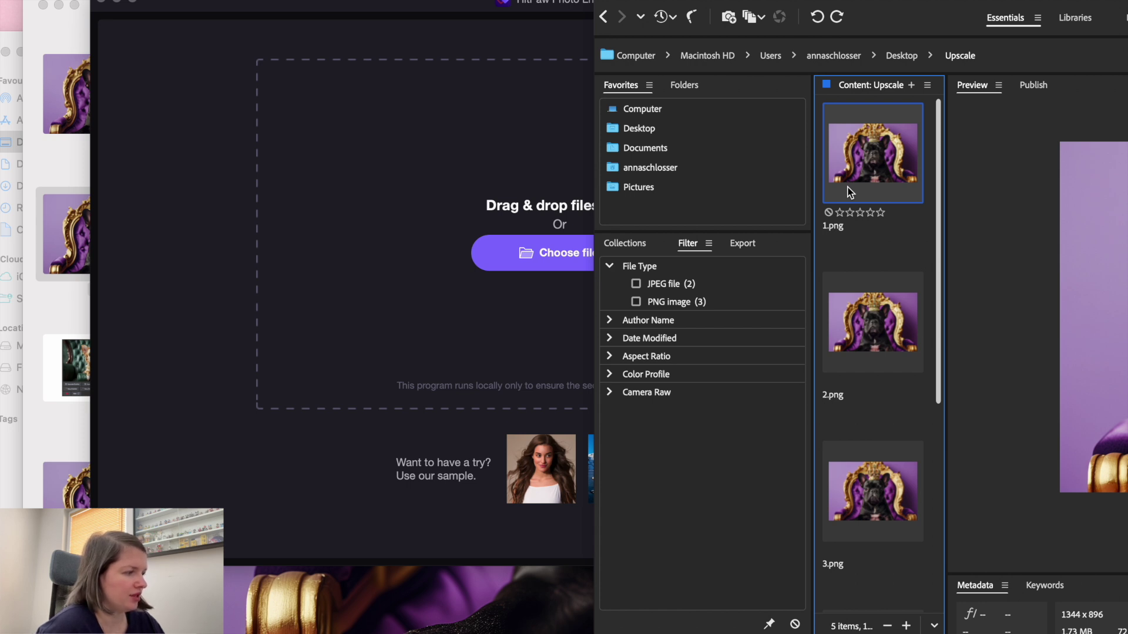
key(Down)
key(Down)
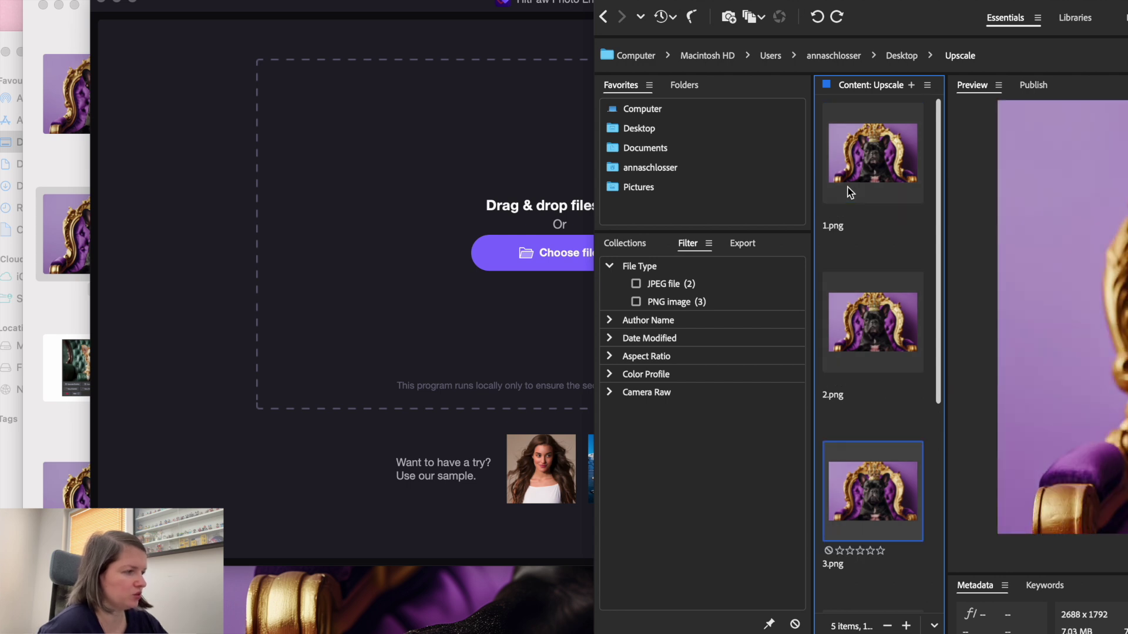
shift+click(884, 171)
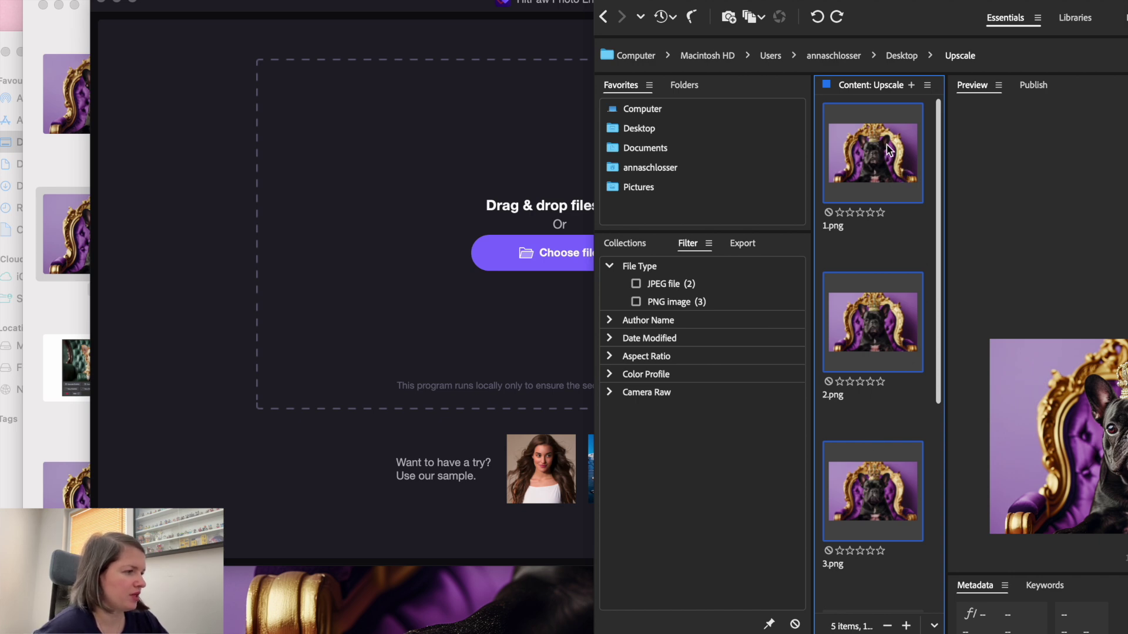
drag(889, 149, 387, 192)
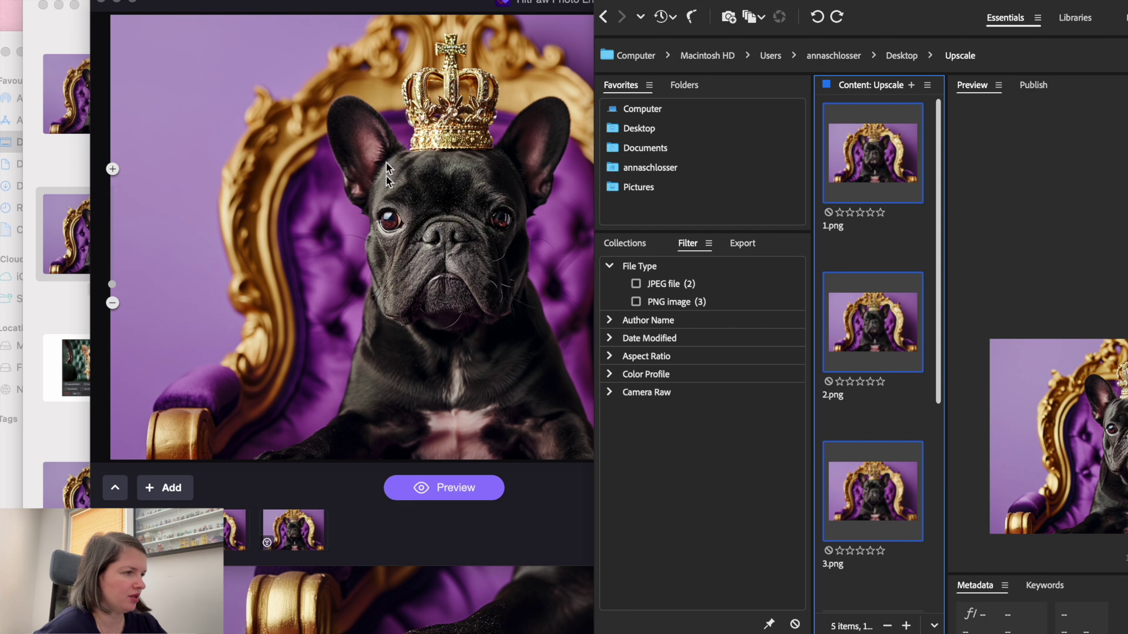
Select all three bulldog images in the grid, apply the General model, and open Export settings
click(429, 3)
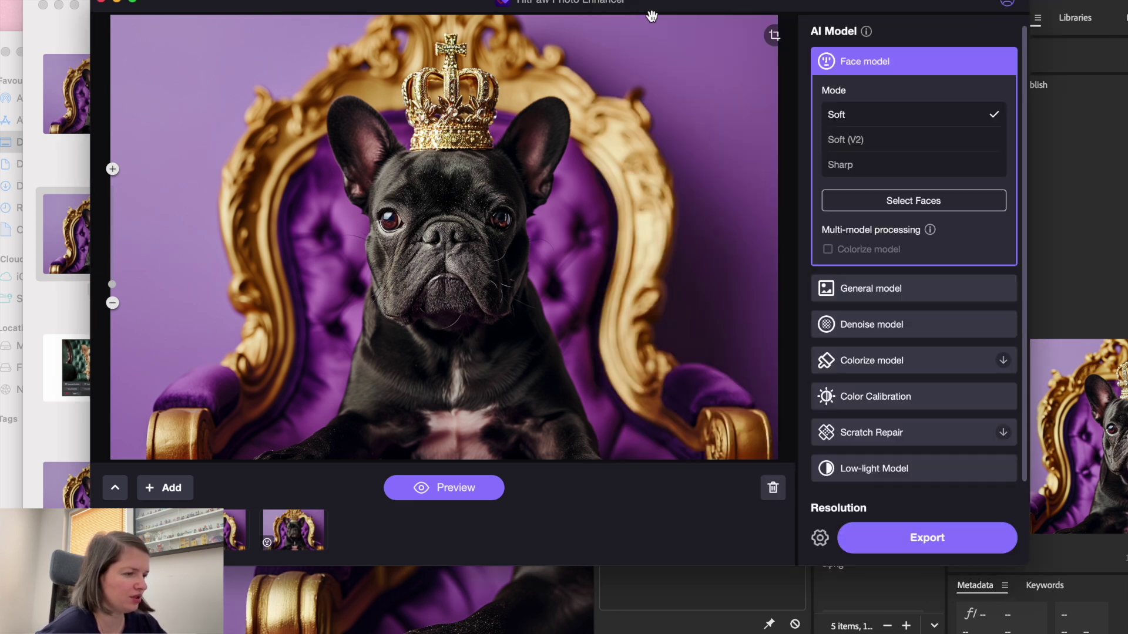
click(116, 487)
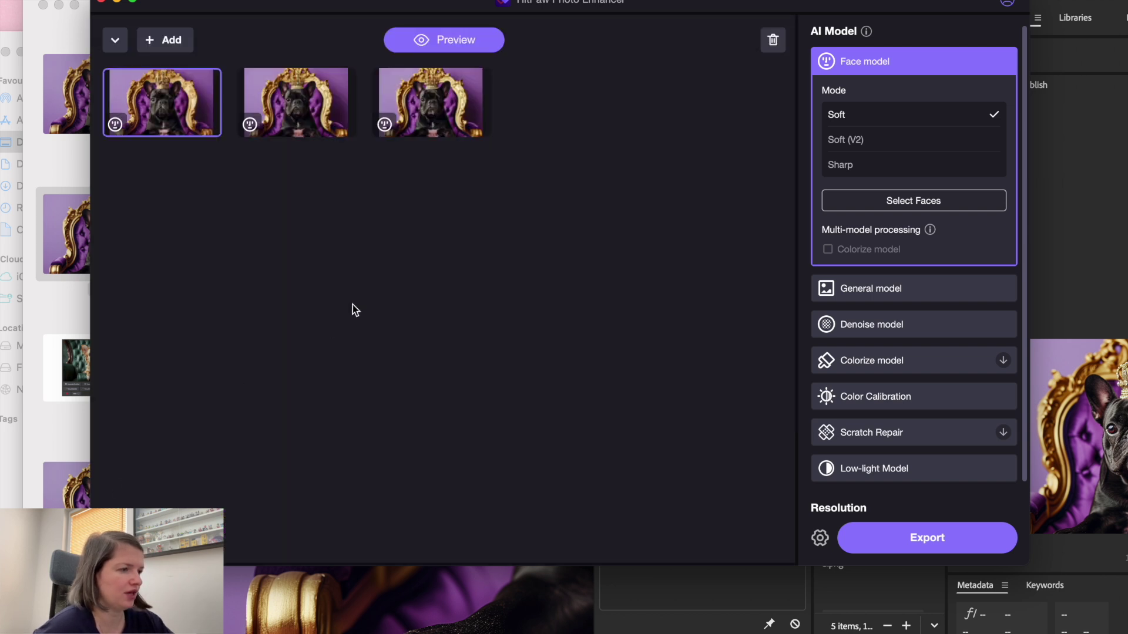
key(super+a)
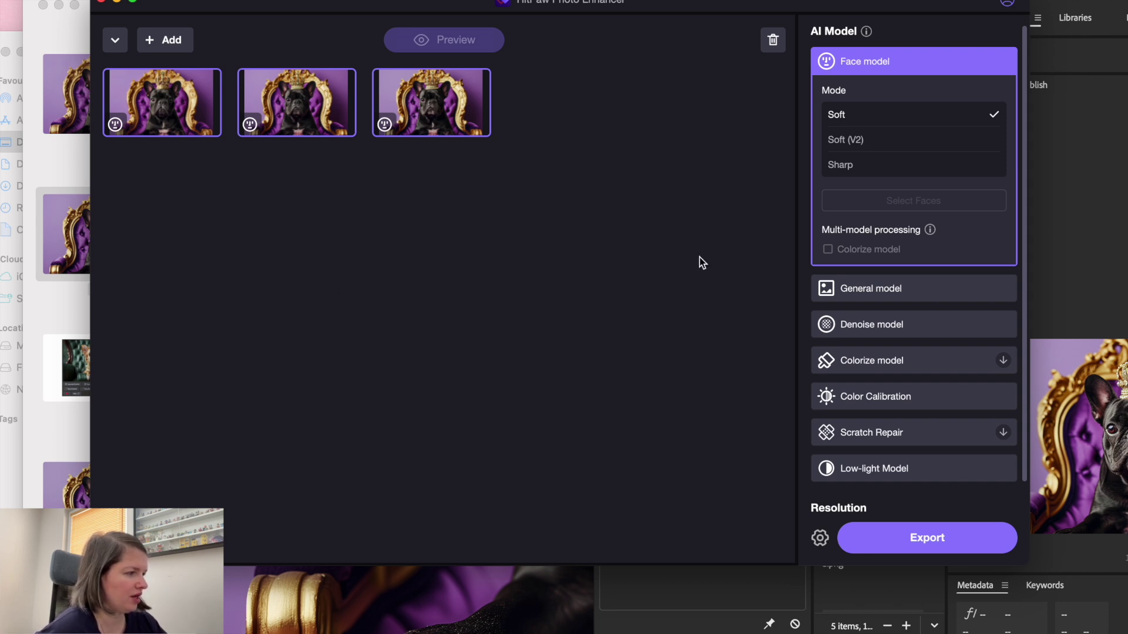
click(843, 287)
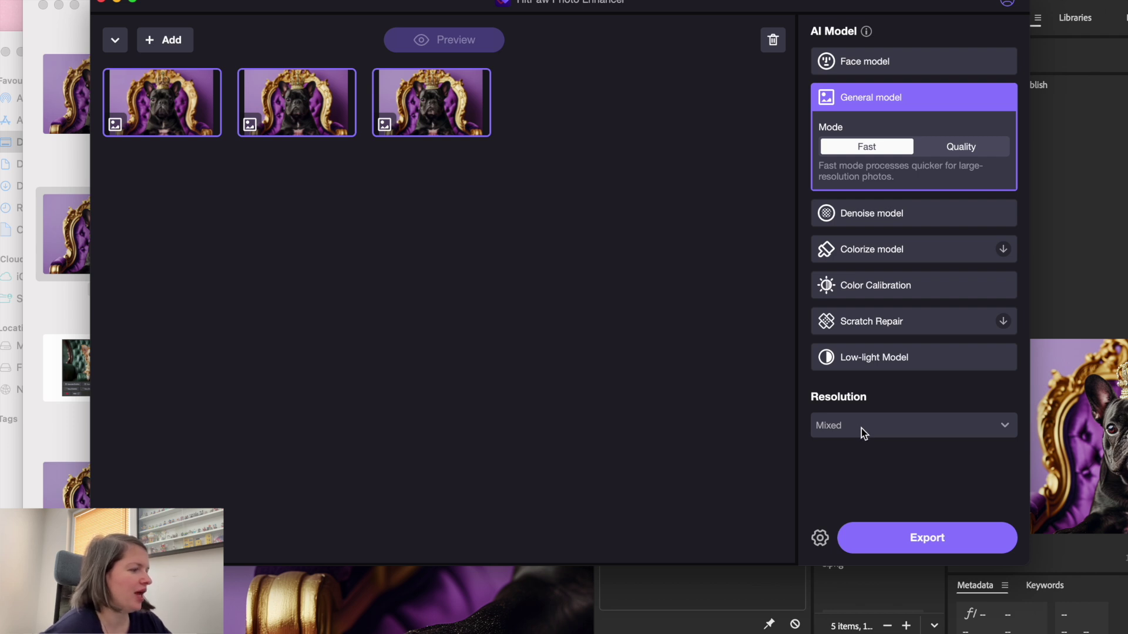
click(819, 538)
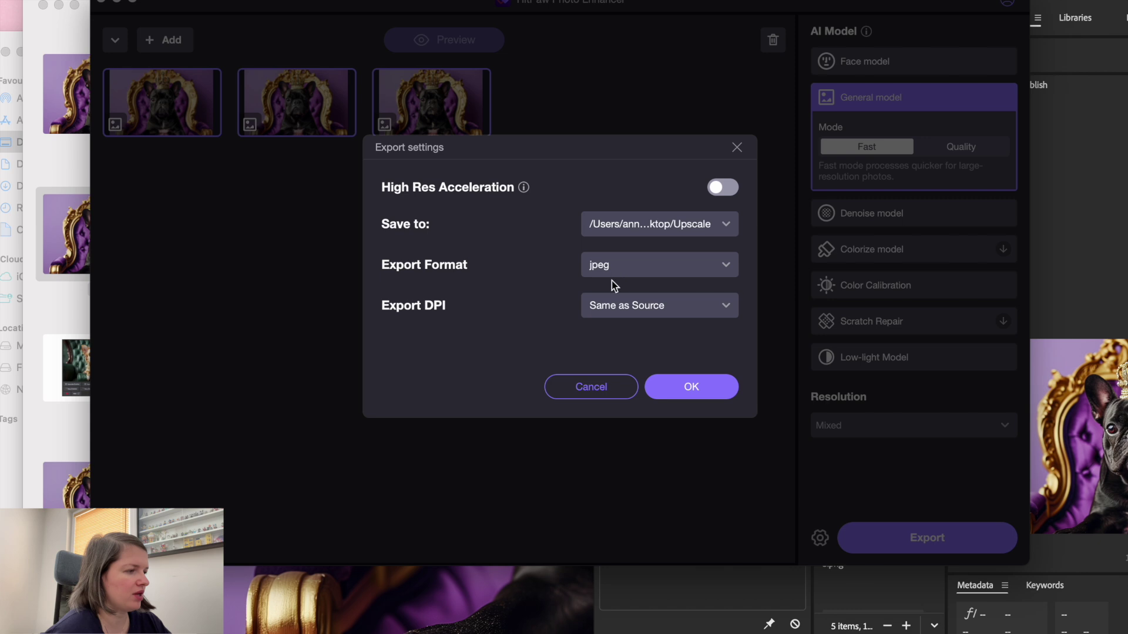
Confirm the JPEG export settings, export all three upscaled images, and switch back to Bridge
click(714, 393)
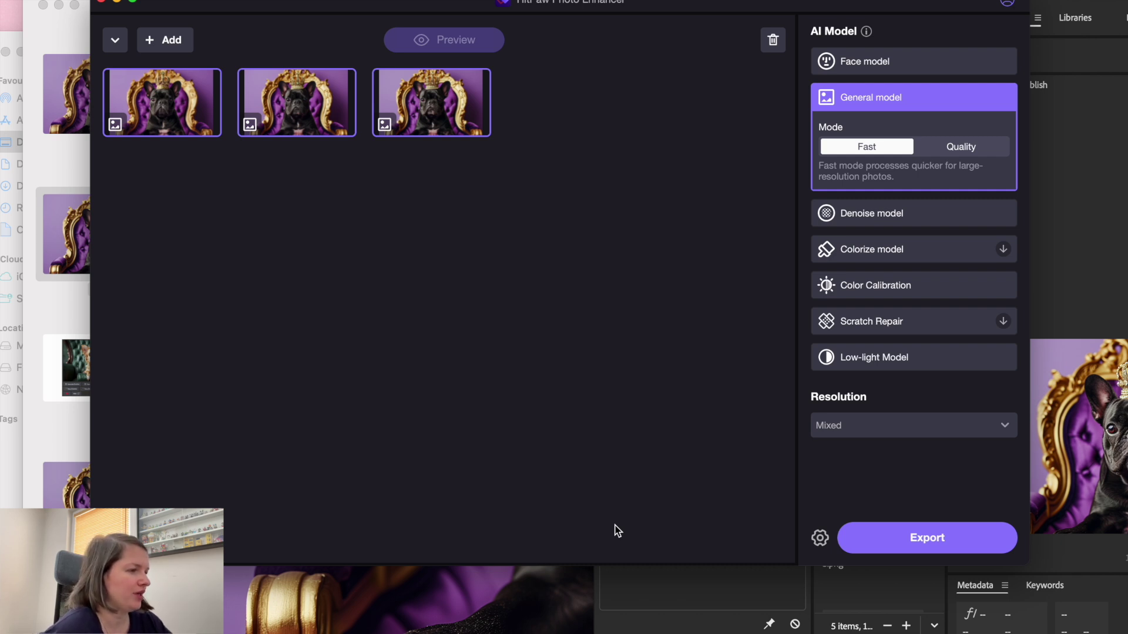
click(947, 536)
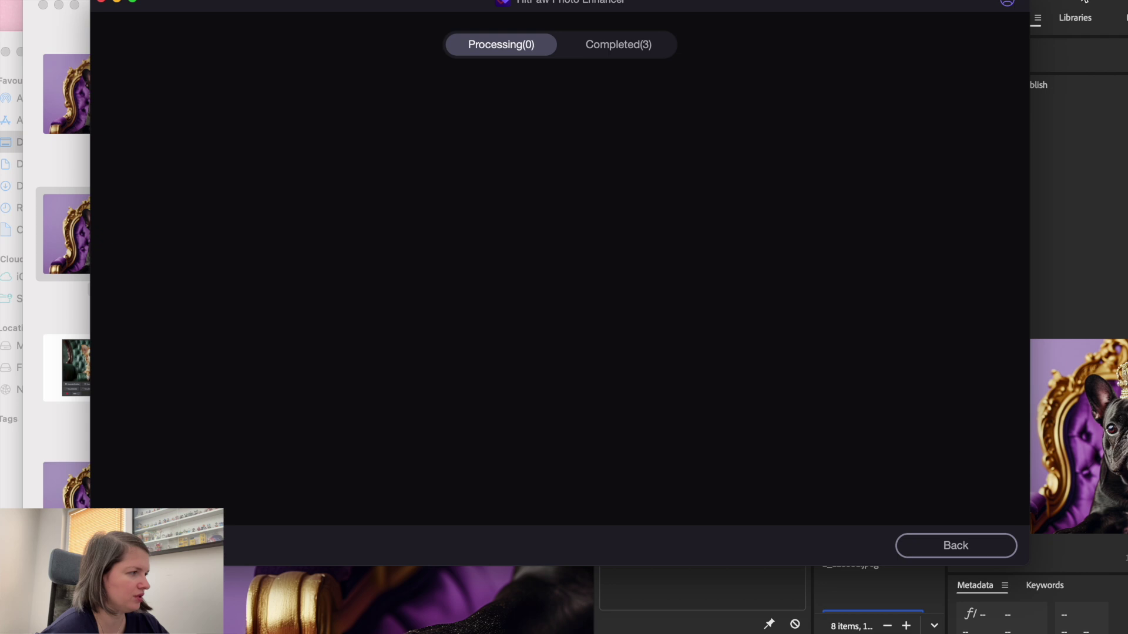
key(super+Tab)
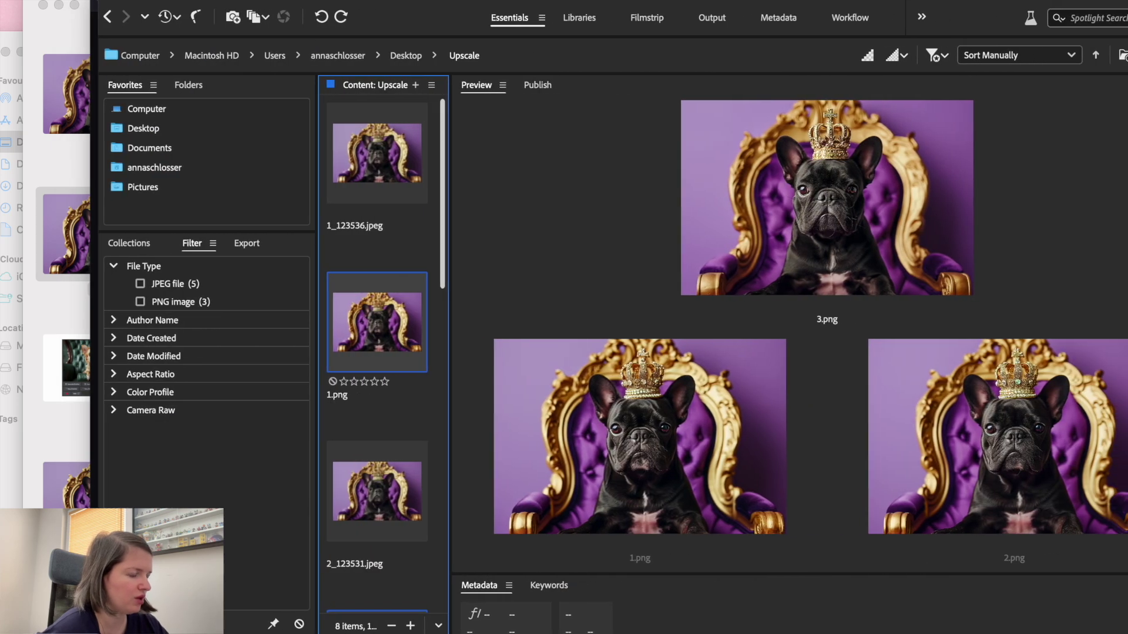
Compare the upscaled 1_123536.jpeg against 1.png, then filter the folder to JPEG files only
click(387, 176)
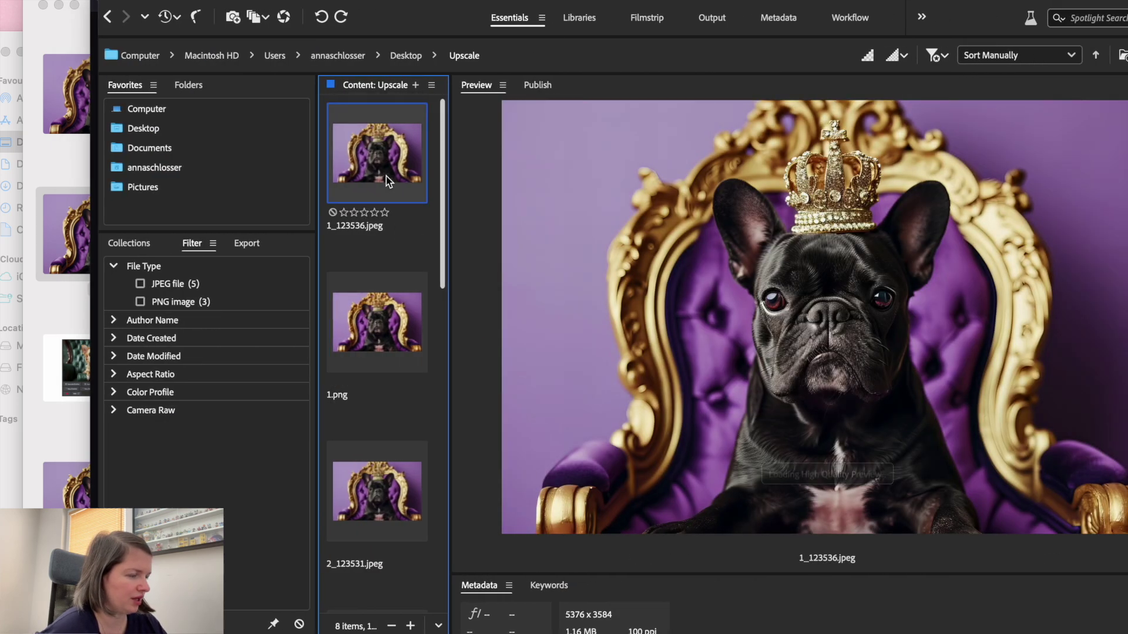
key(Down)
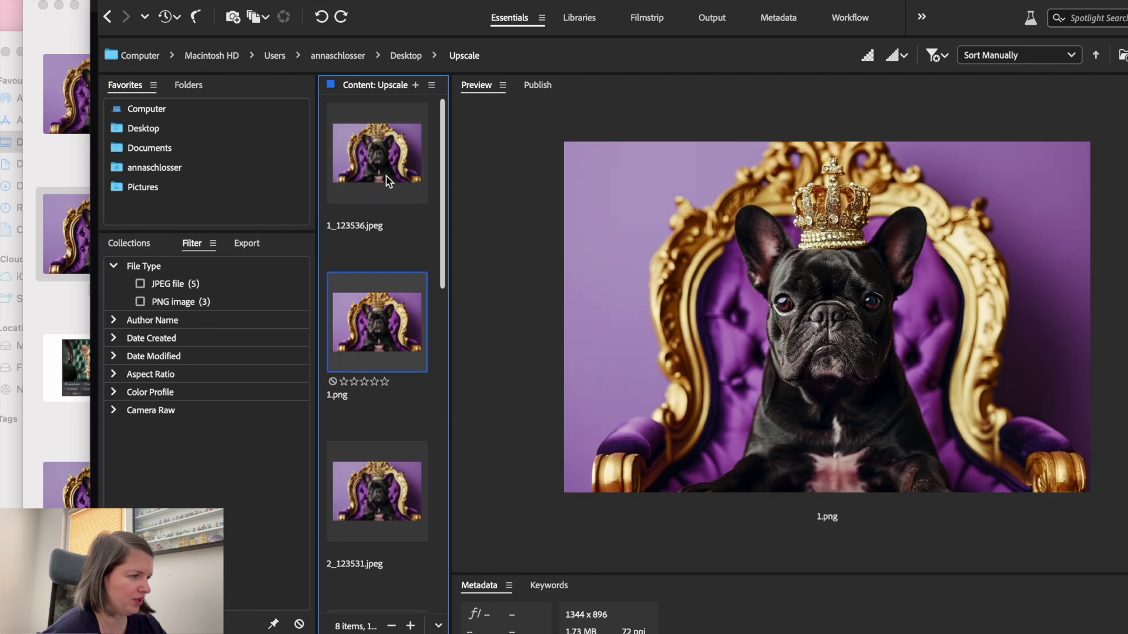
key(Up)
key(Down)
key(Up)
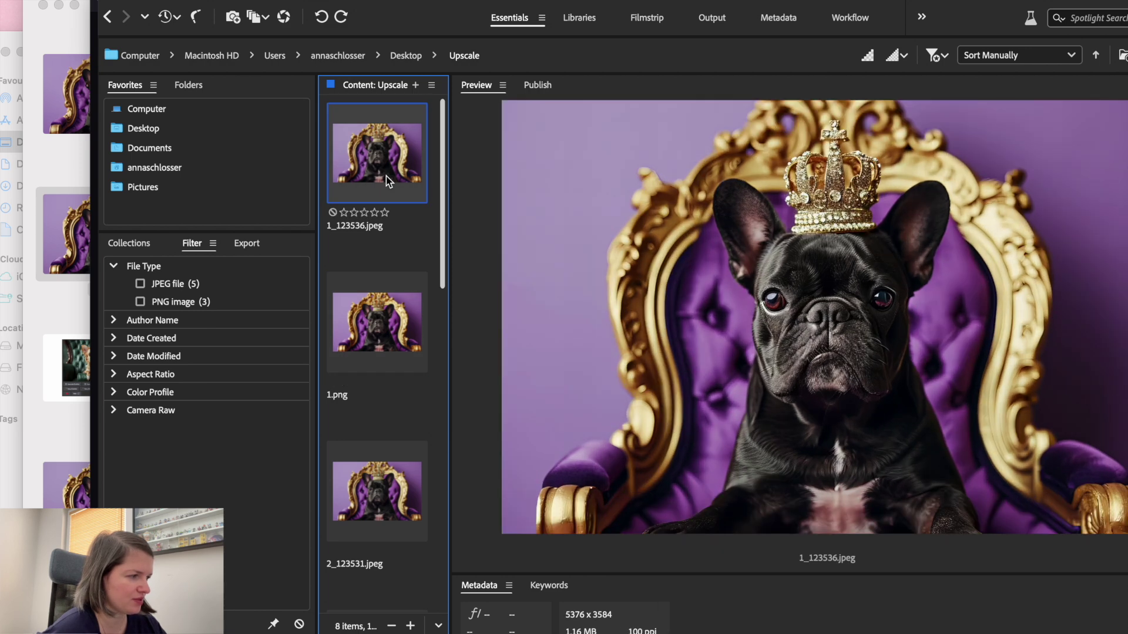
key(Down)
key(Up)
key(Down)
key(Up)
key(Down)
key(Up)
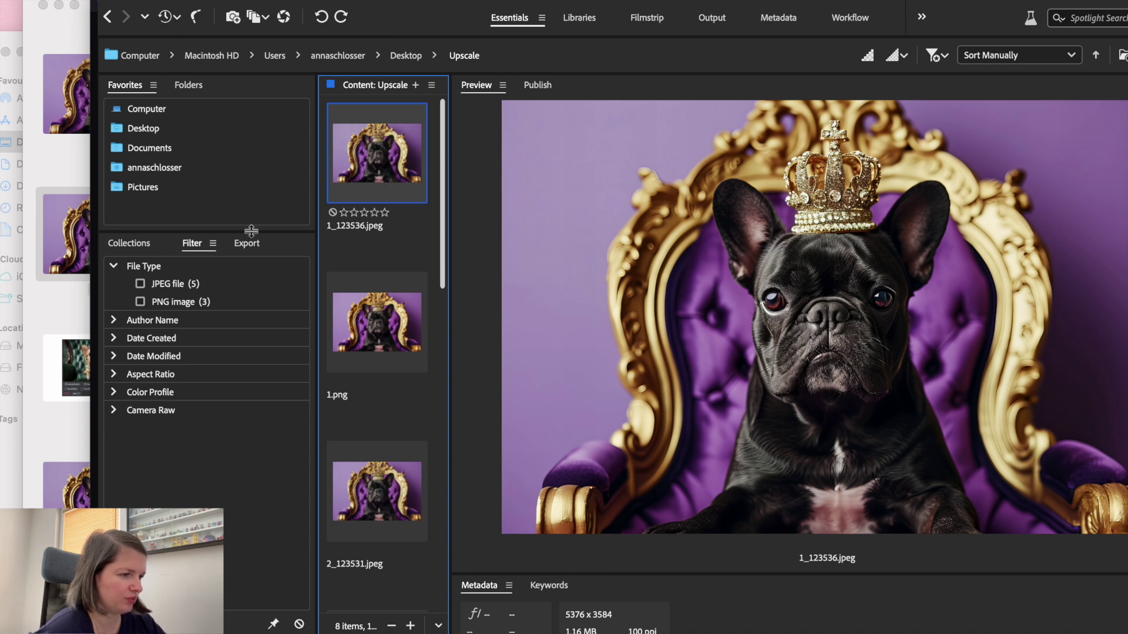
click(140, 283)
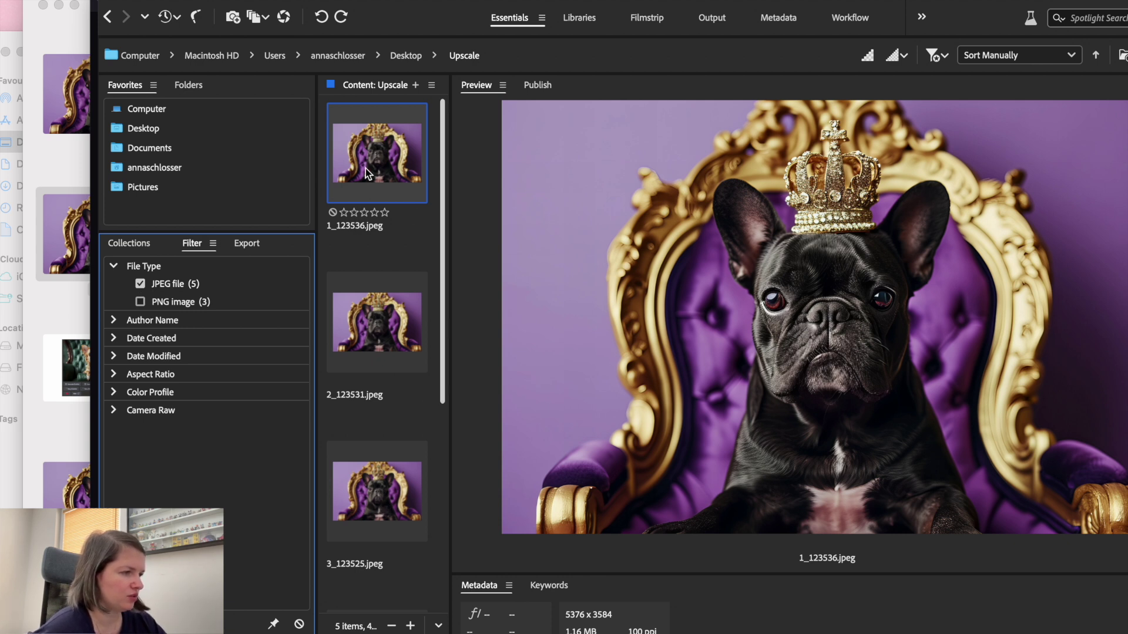
Preview the upscaled 2_123531.jpeg, shown at 5376 x 3584 and 1.18 MB
click(385, 285)
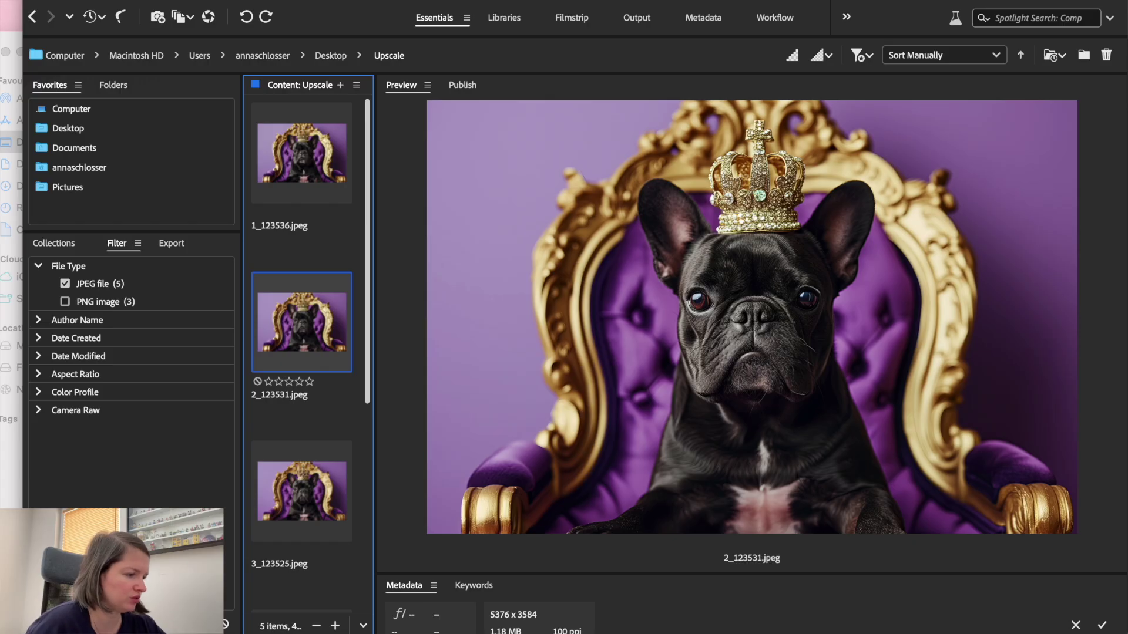
click(327, 631)
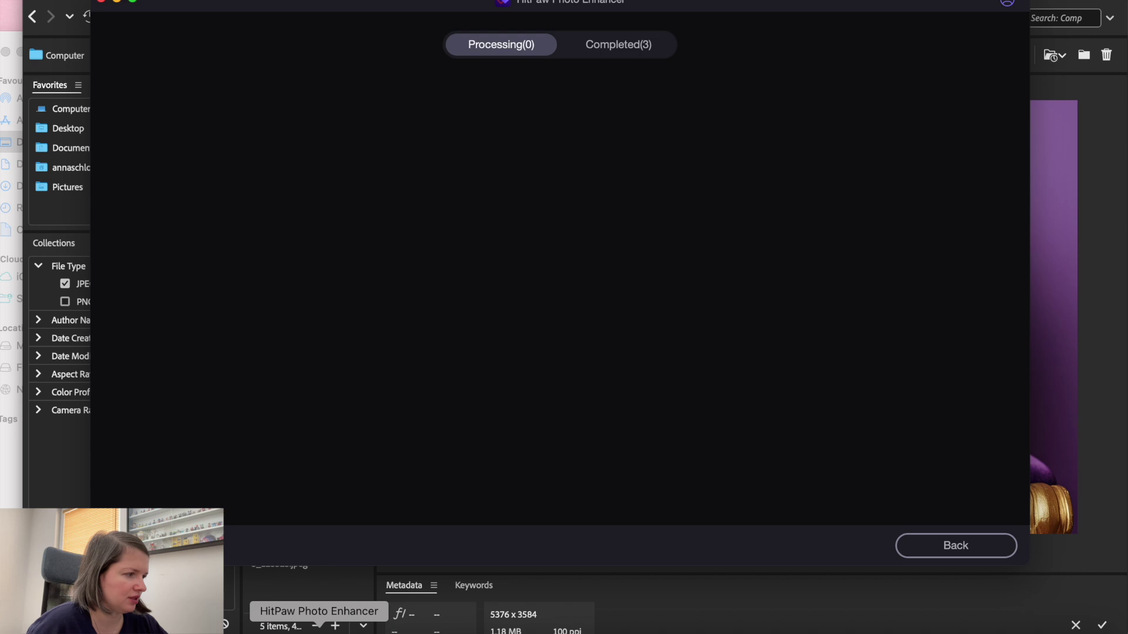
click(937, 545)
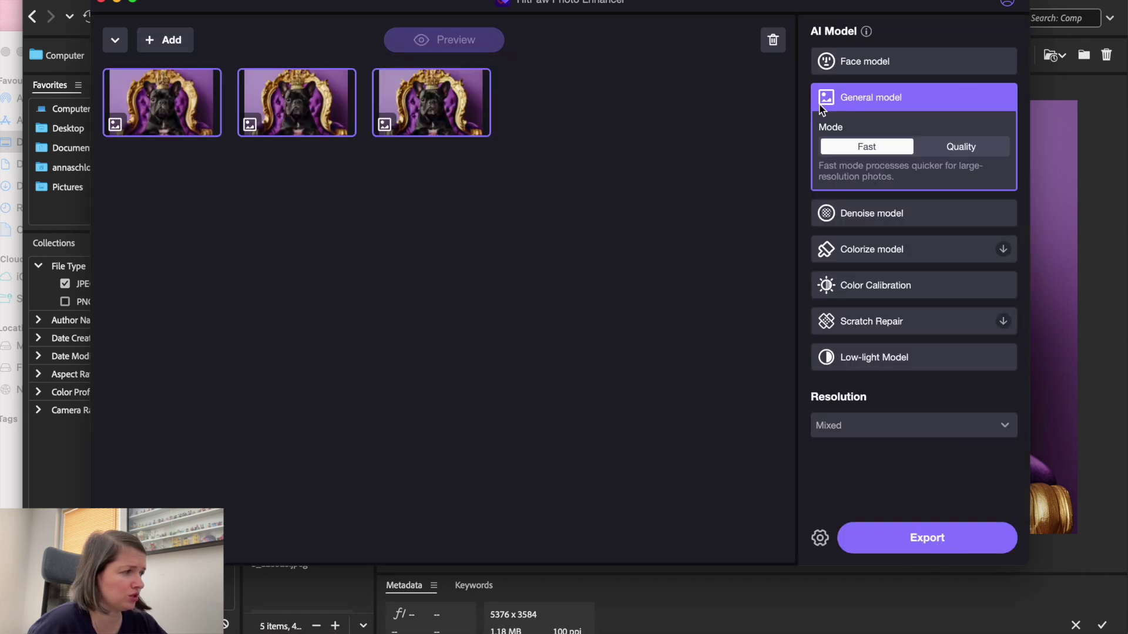
mouse_move(888, 102)
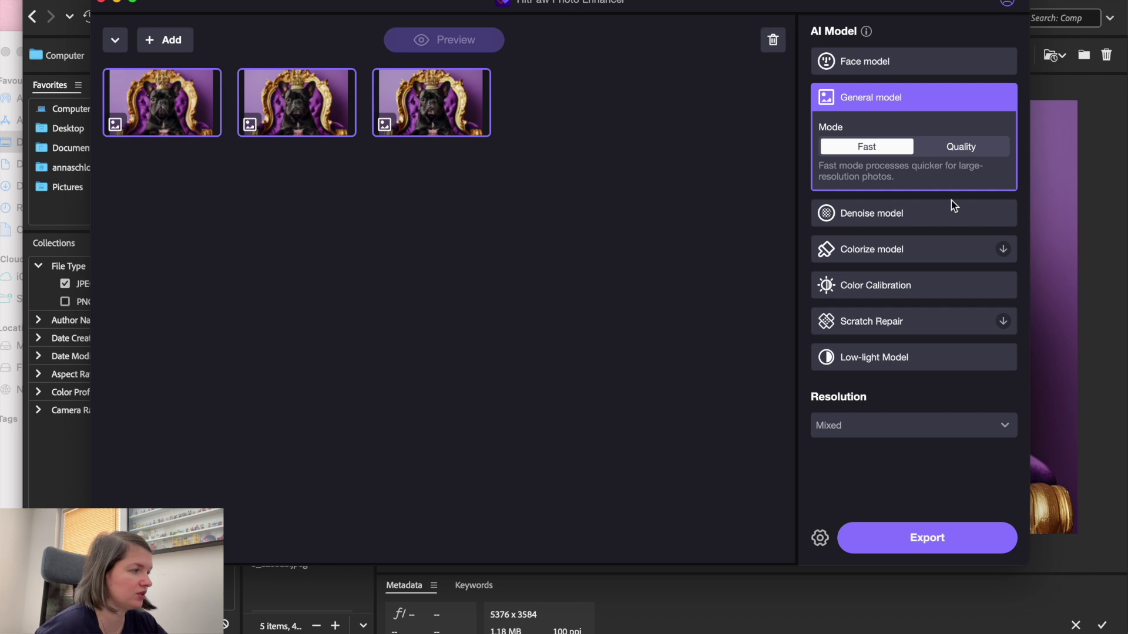
mouse_move(874, 129)
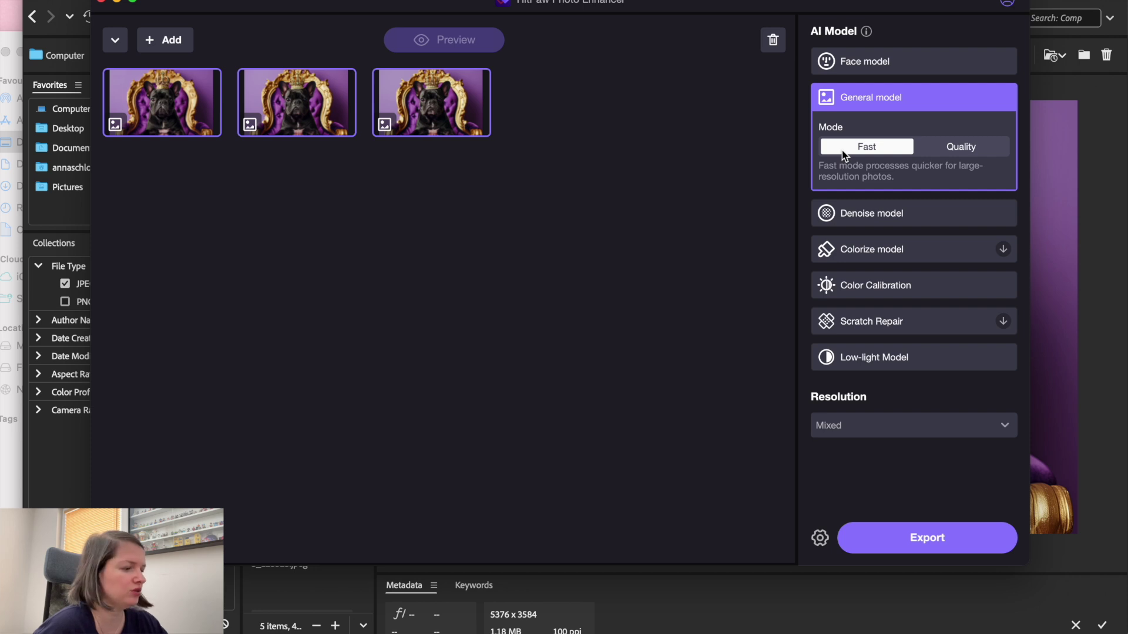
click(729, 613)
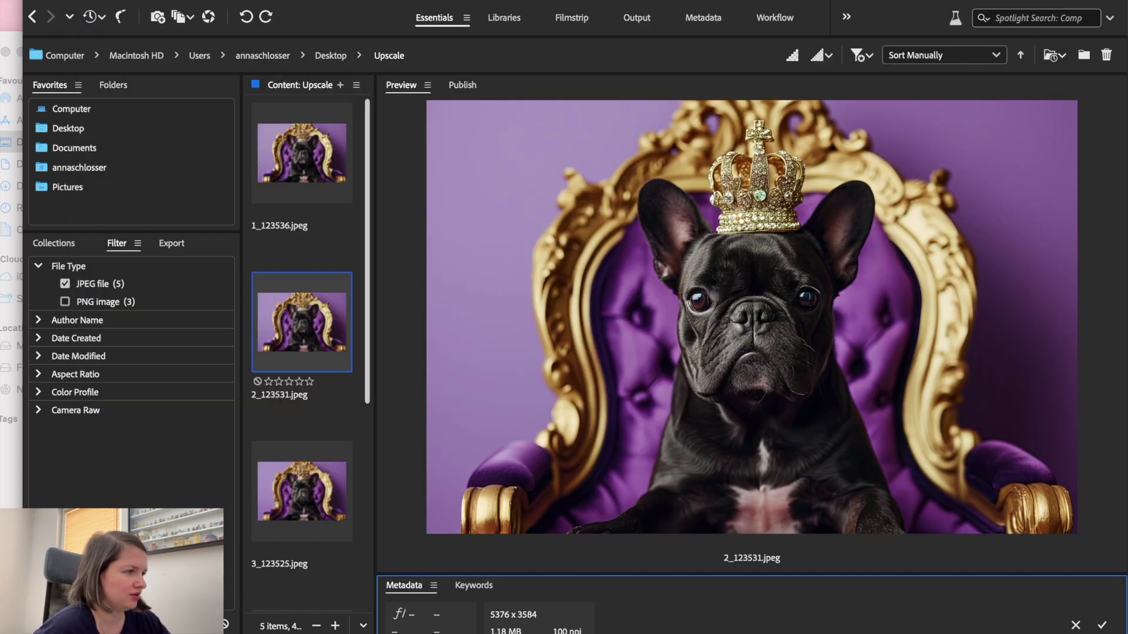
Select all images except 16.jpg and 17.jpg, then open File Info for the three bulldog JPEGs
drag(553, 1, 584, 2)
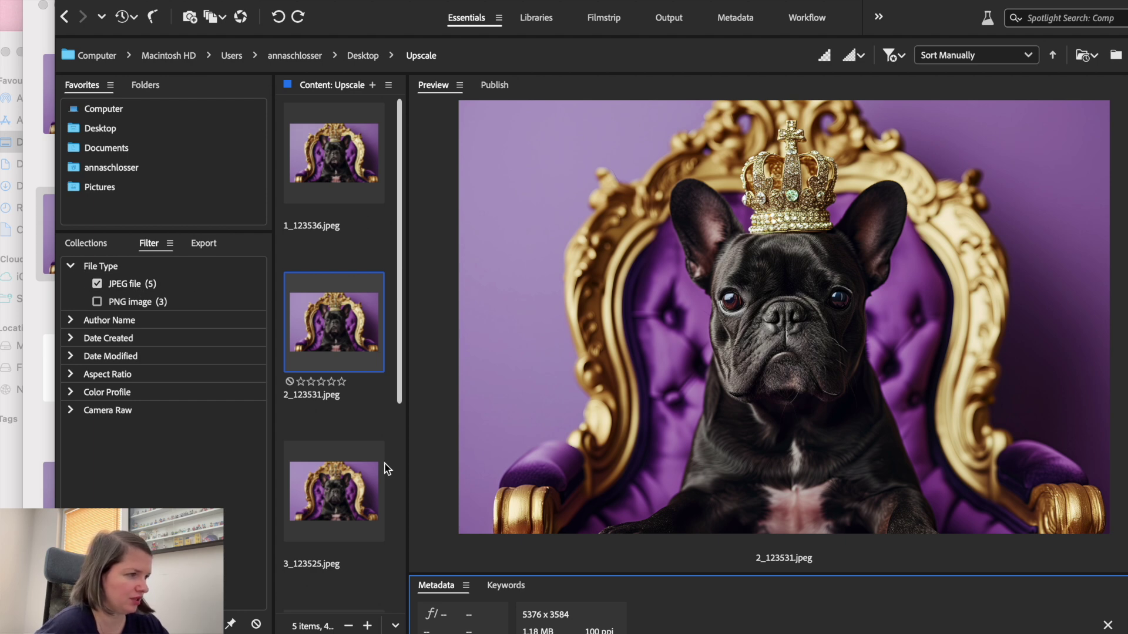
click(326, 137)
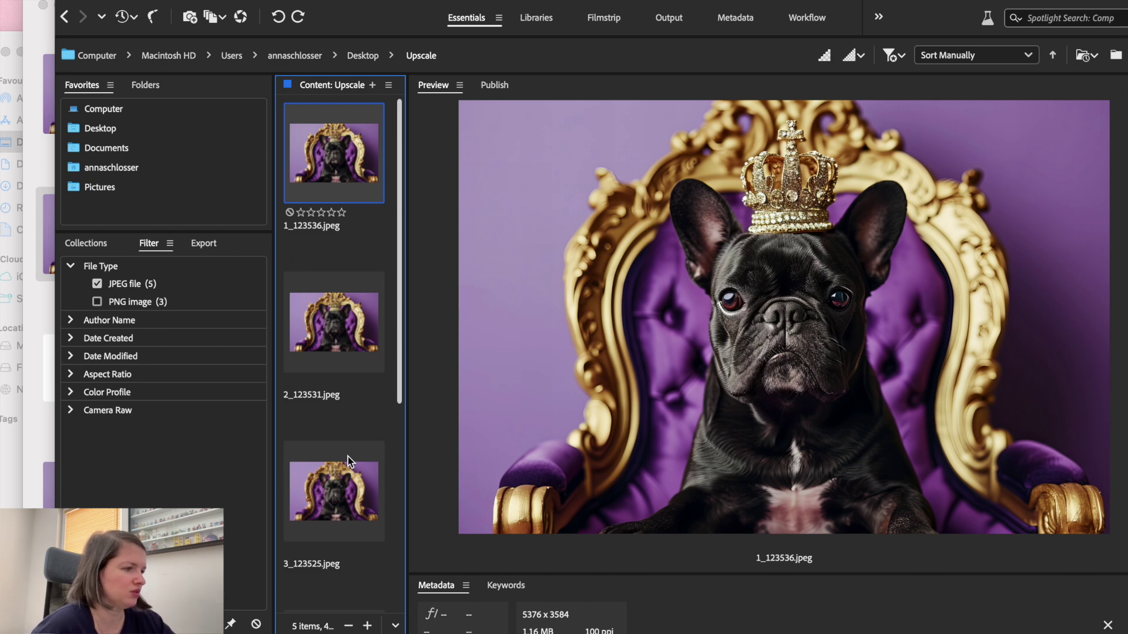
key(super+a)
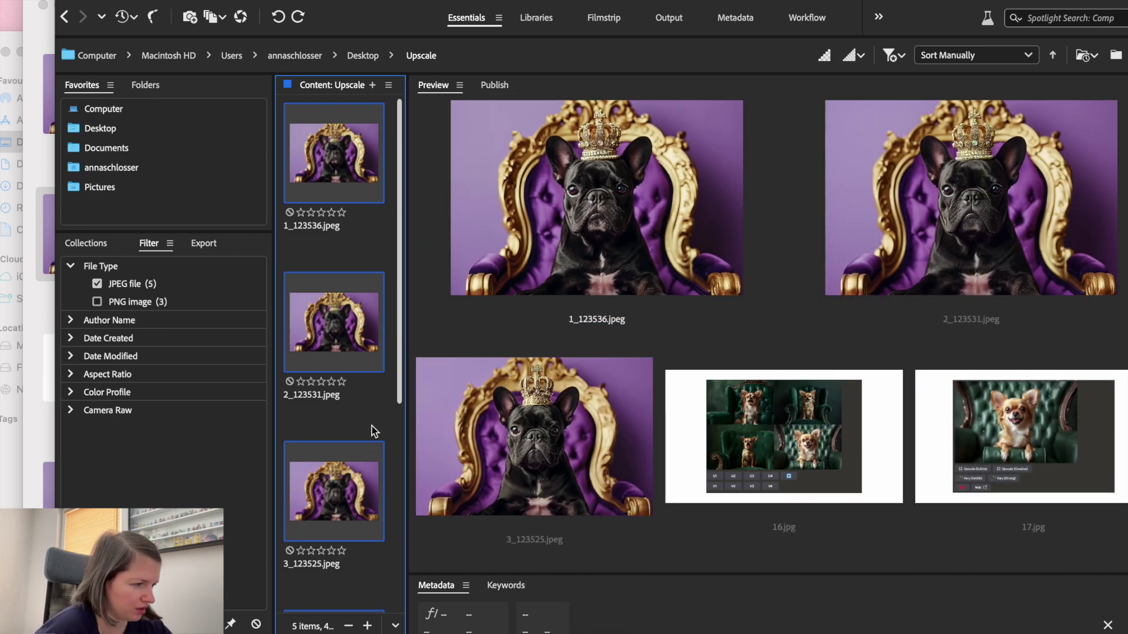
drag(396, 372, 396, 532)
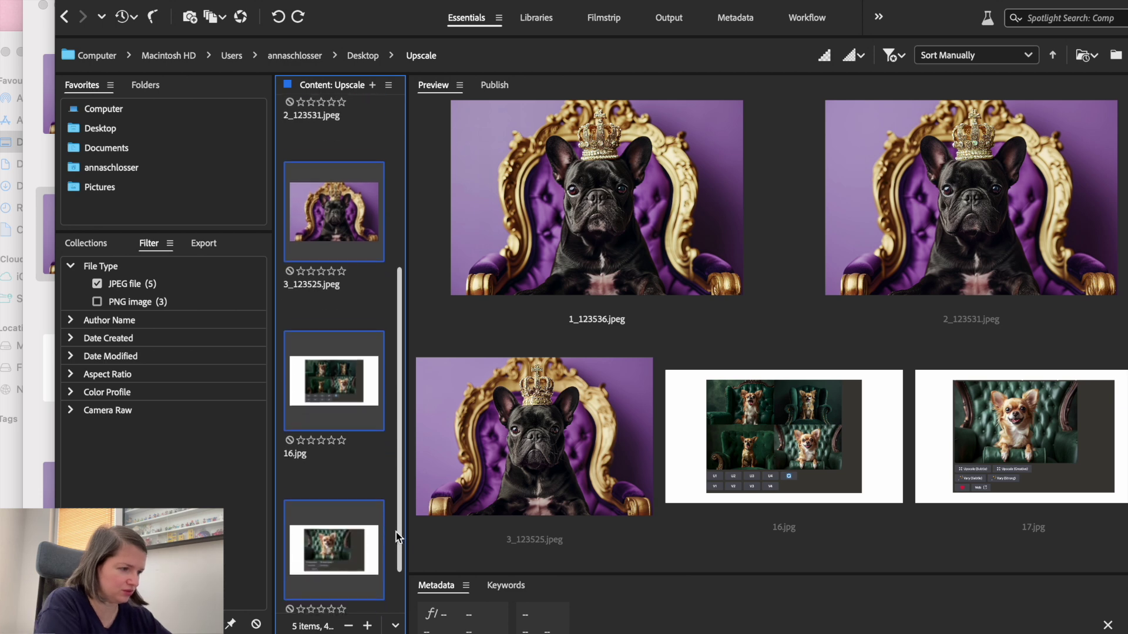
super+click(377, 414)
super+click(351, 523)
drag(399, 305, 401, 130)
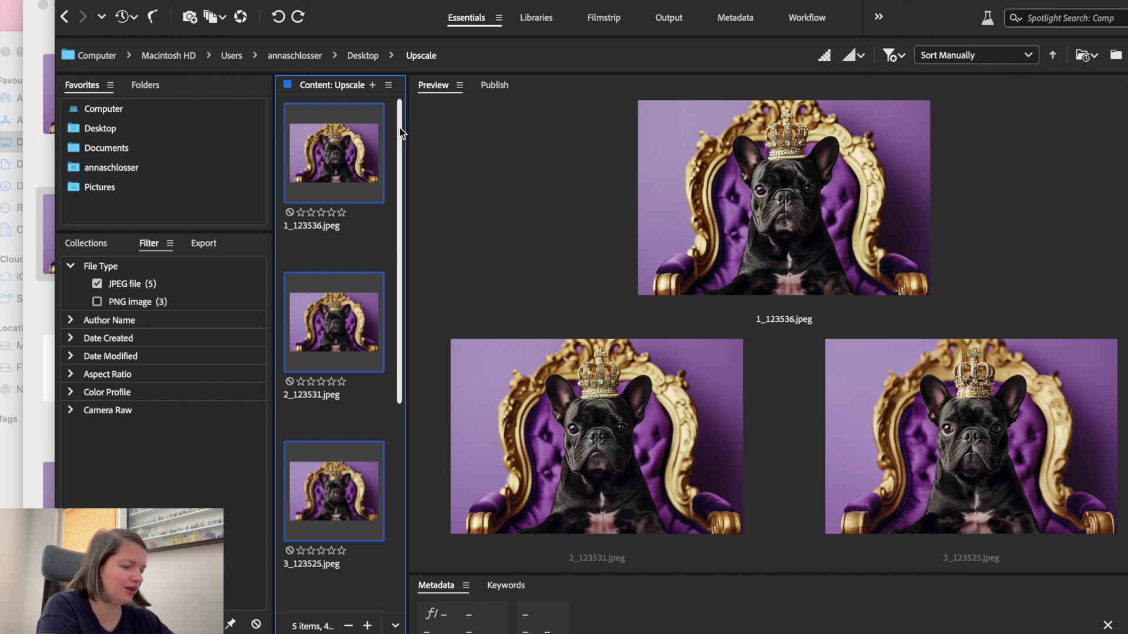
key(super+alt+shift+i)
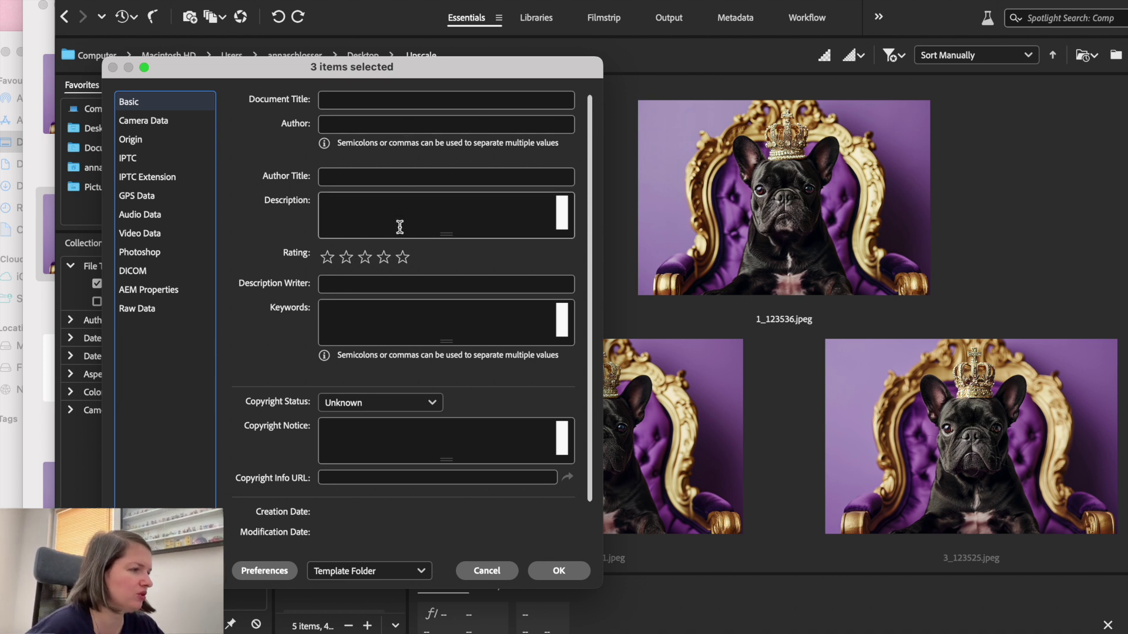
Enter the description 'black french bulldog sitting on a purple throne on a purple background'
click(353, 128)
click(336, 98)
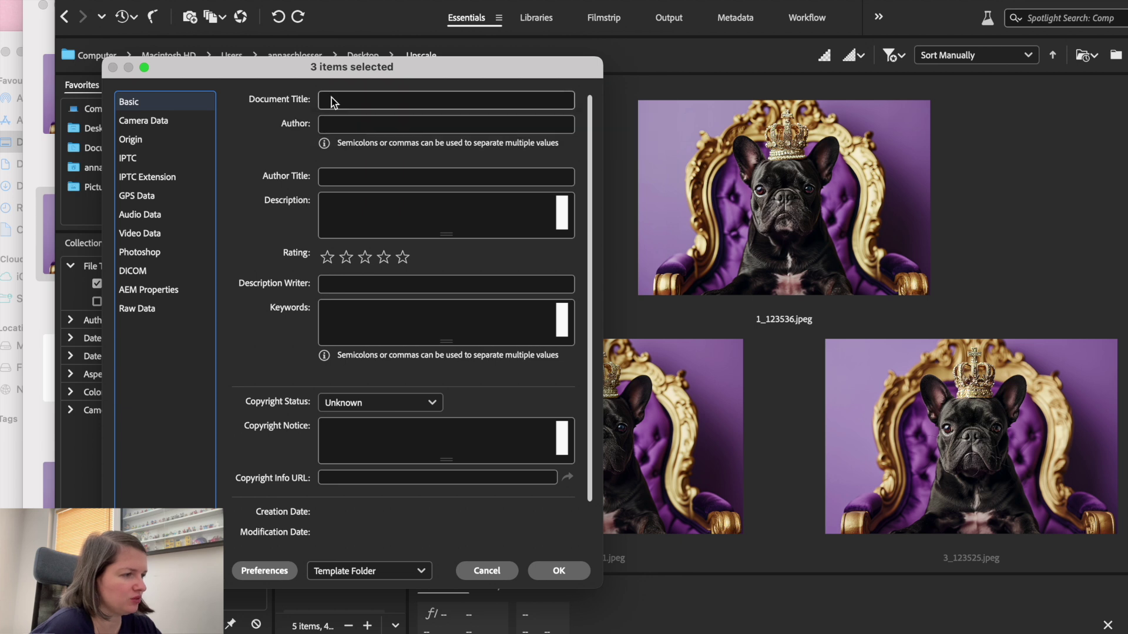
click(355, 222)
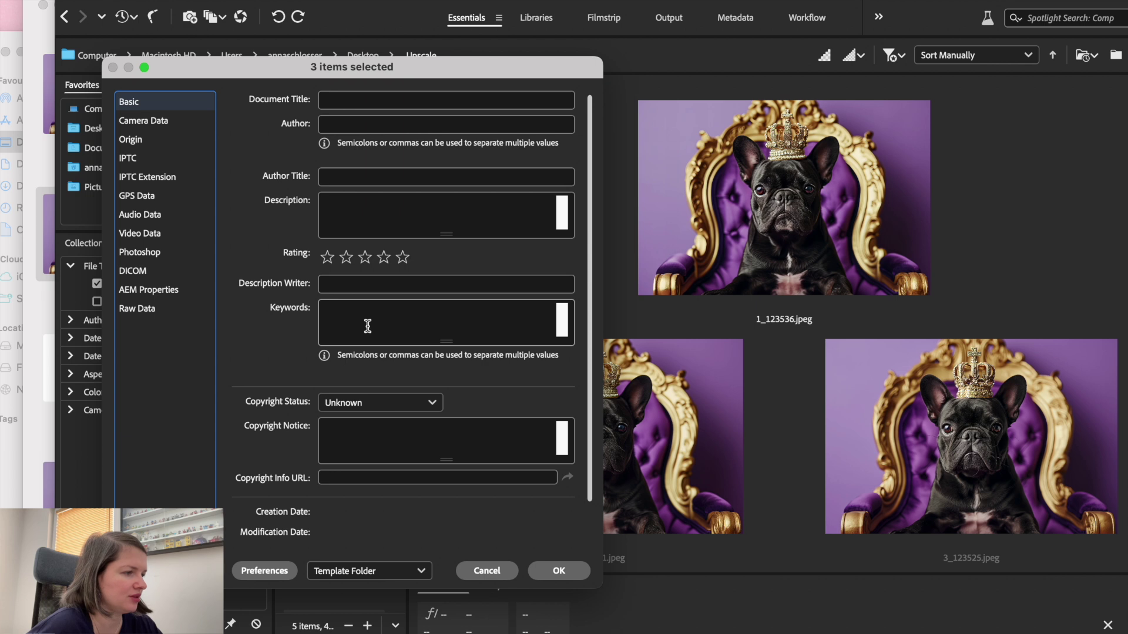
click(353, 219)
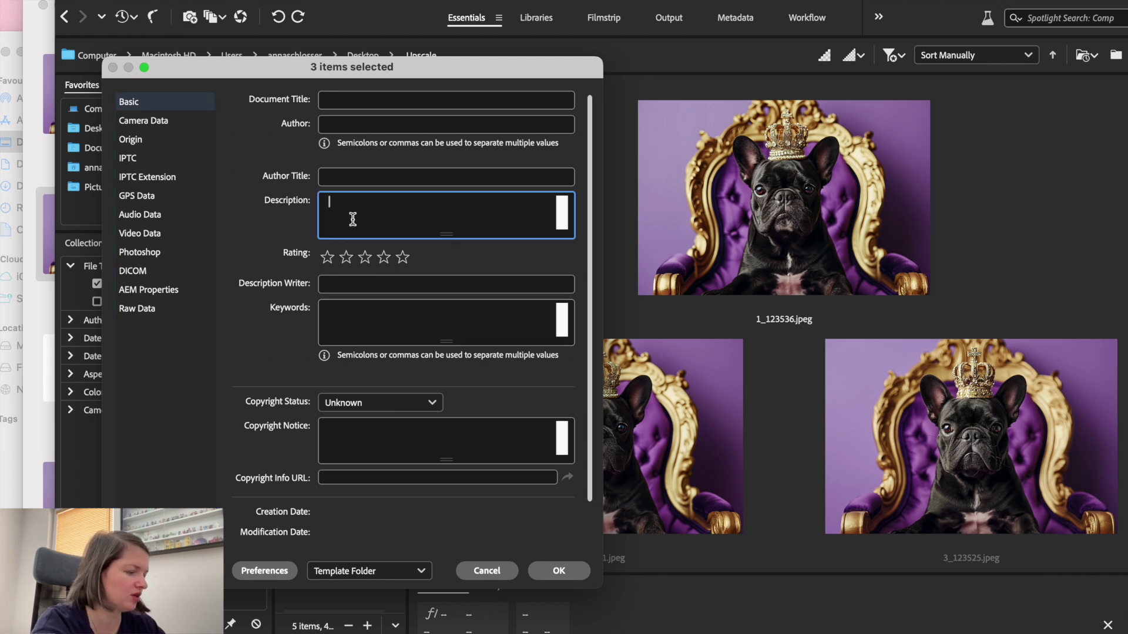
text(black fr)
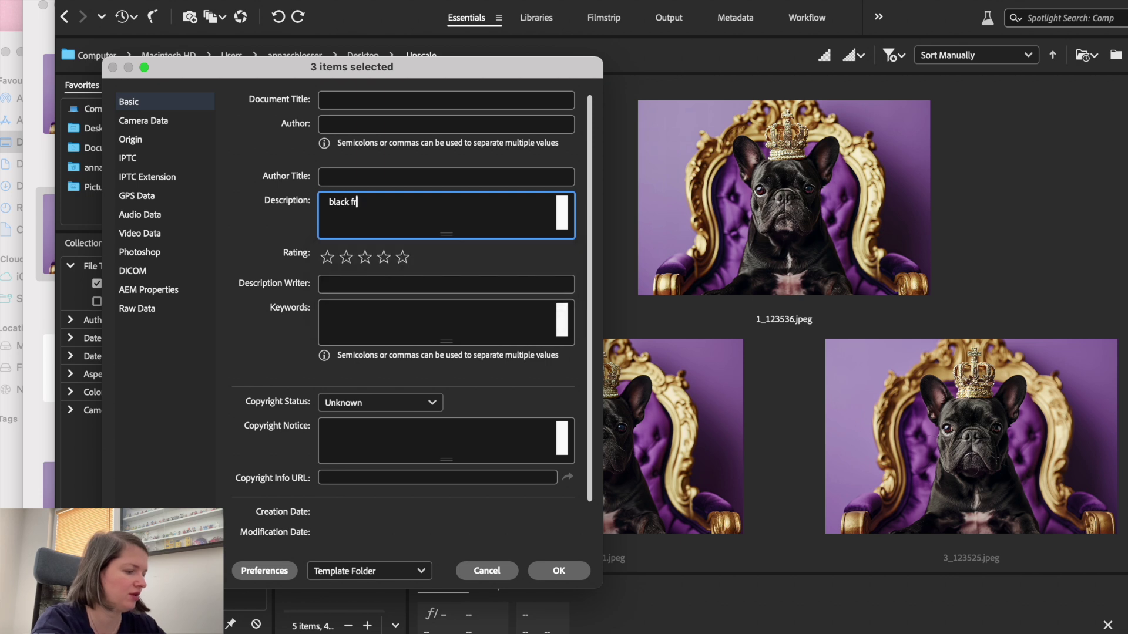
text(ench bulldog)
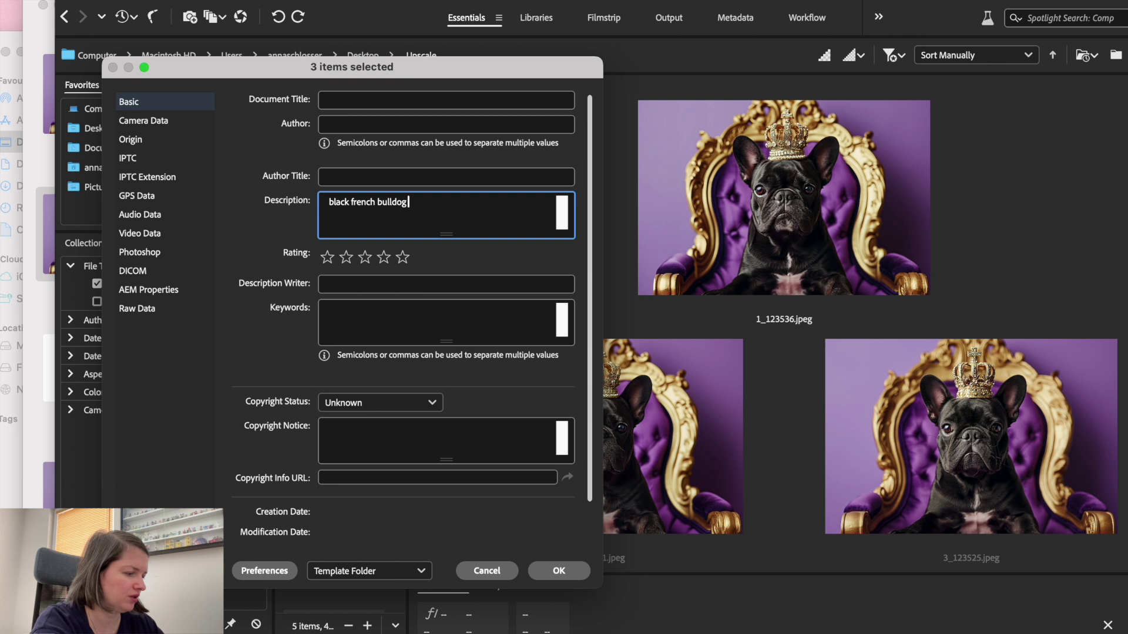
text( sitting)
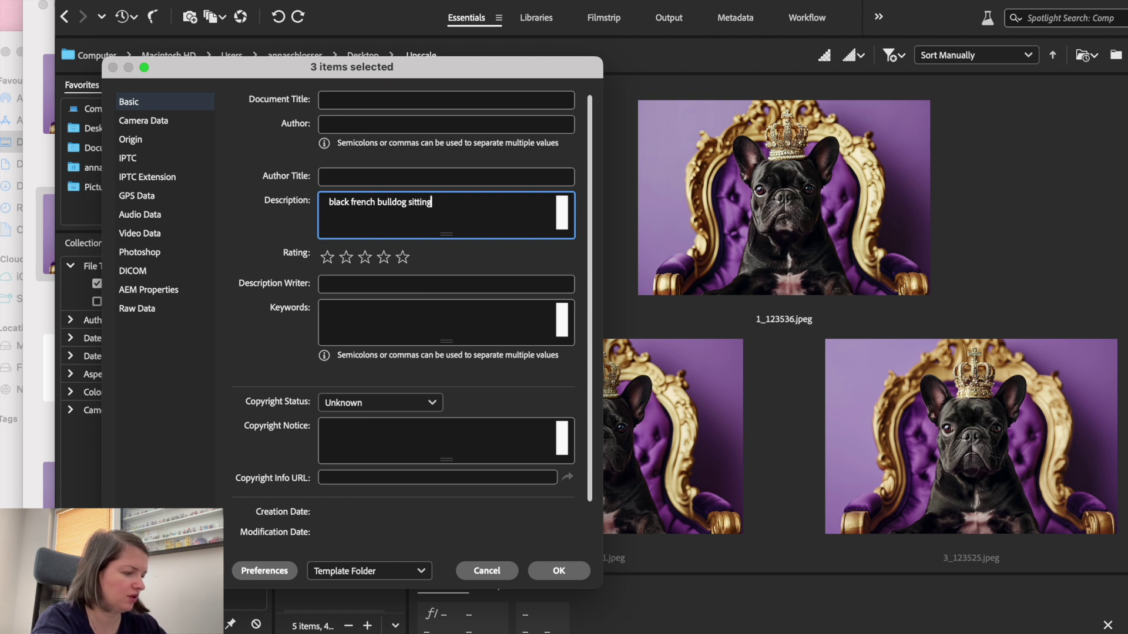
text( on a p)
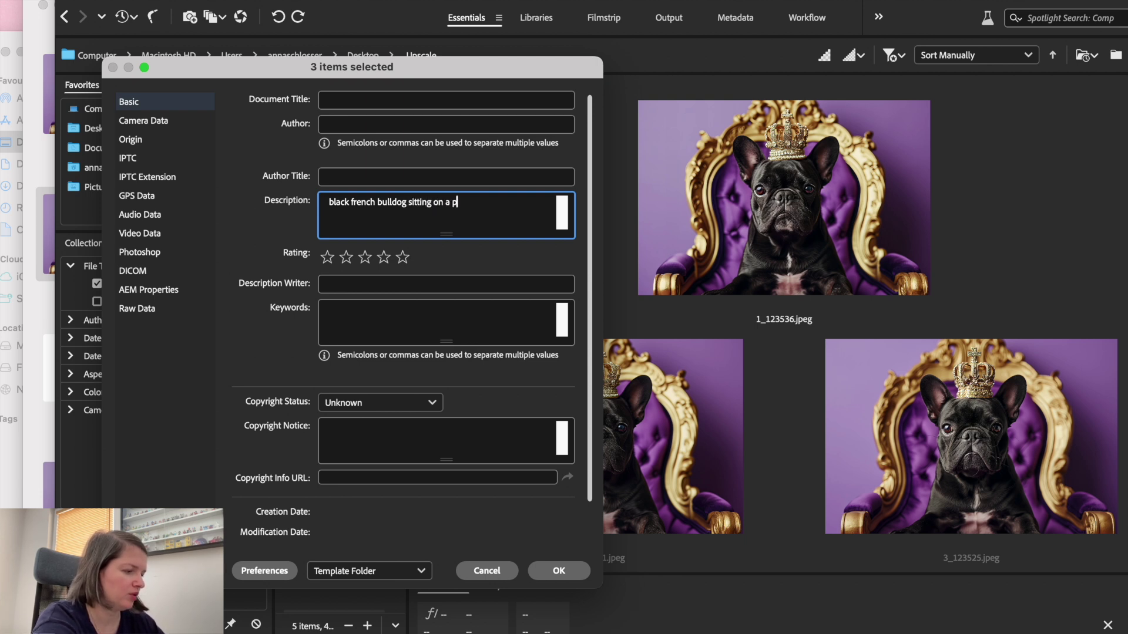
text(urpl)
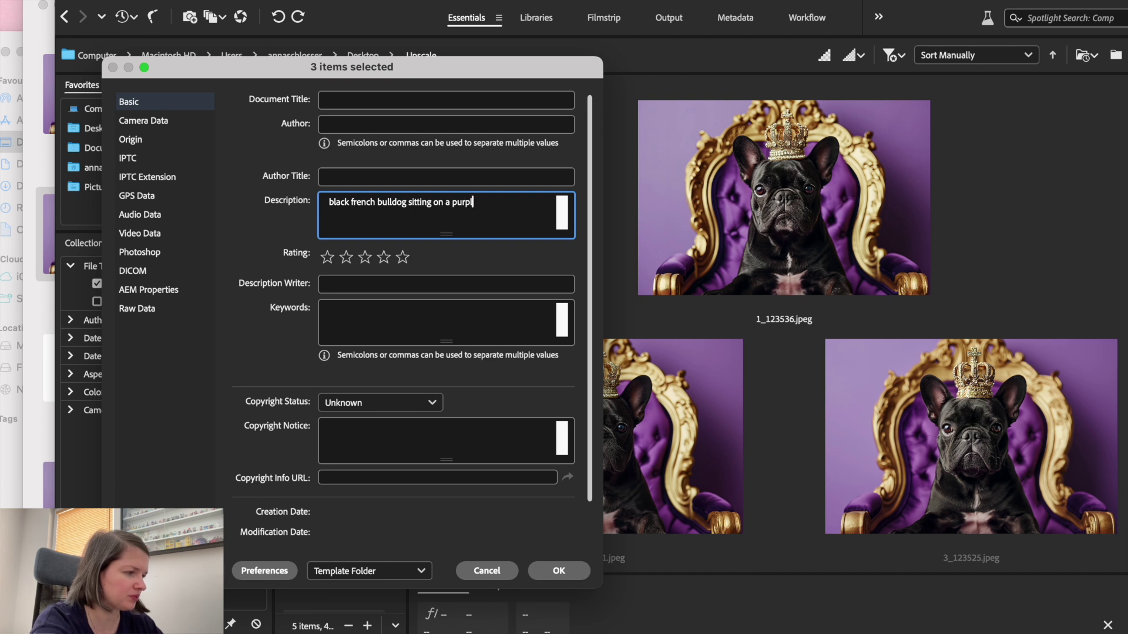
text(e th)
text(rone)
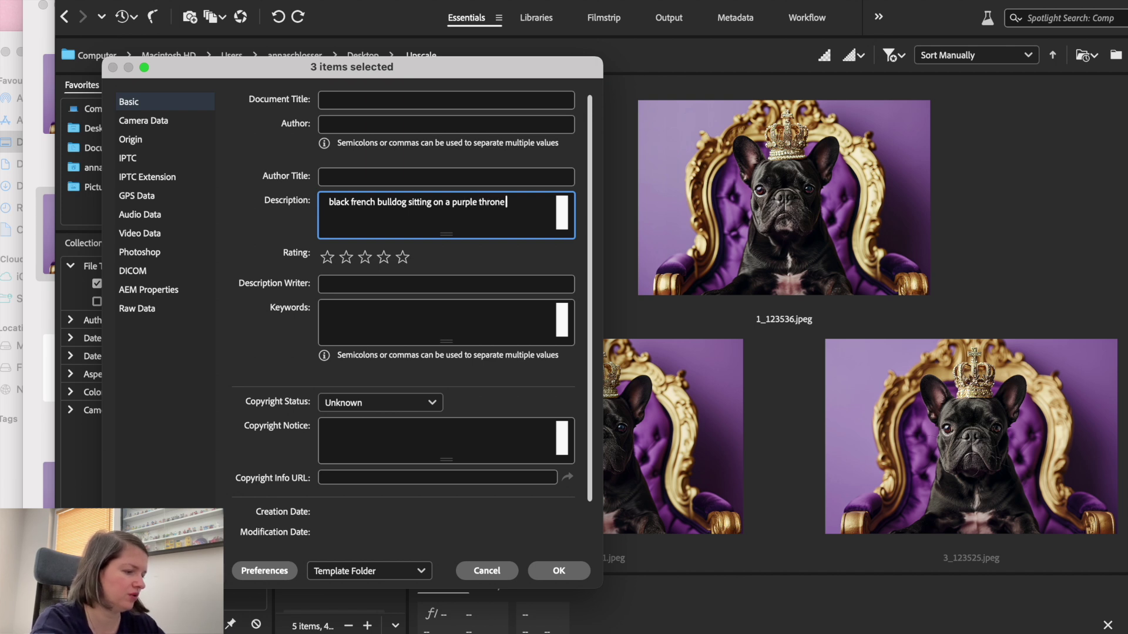
text( on a pur)
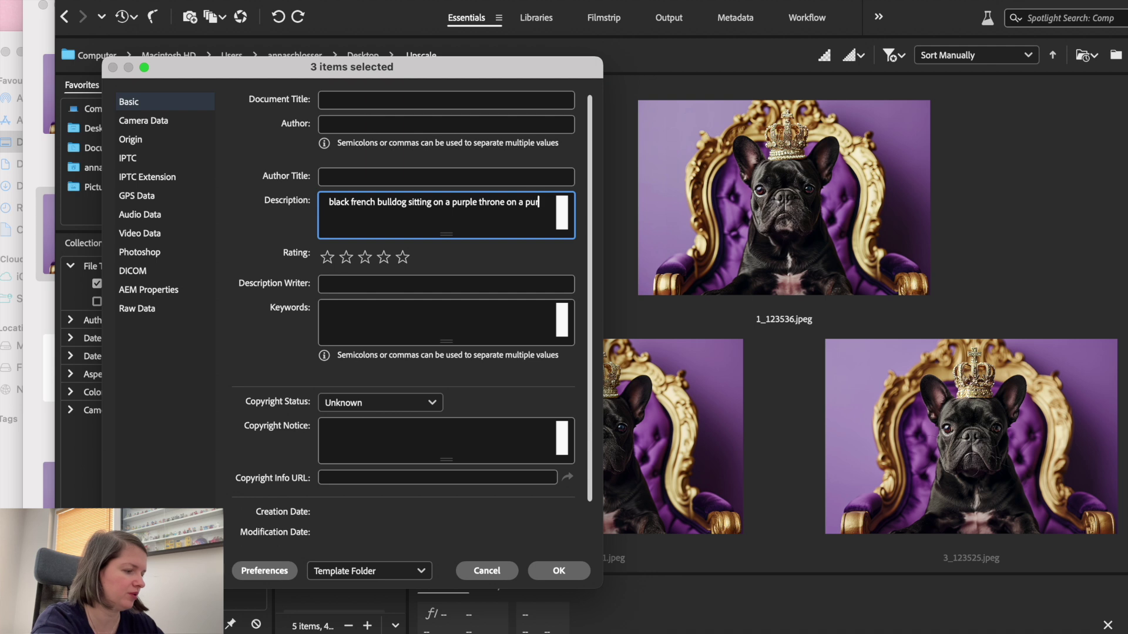
text(ple background)
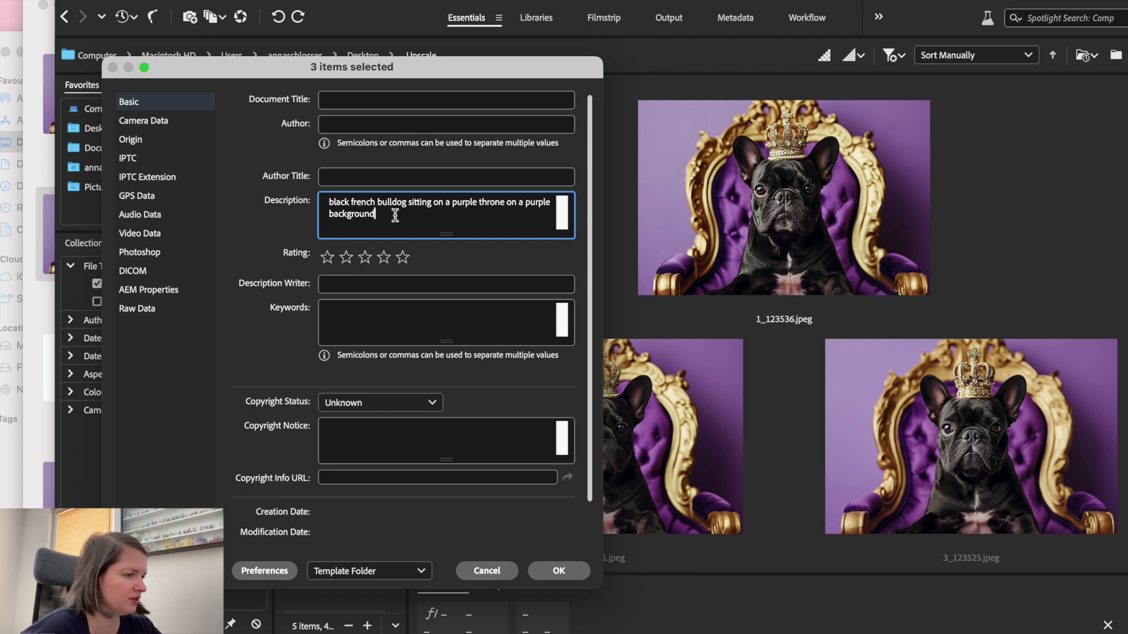
Copy the description text into the Document Title field
drag(395, 215, 294, 189)
key(super+c)
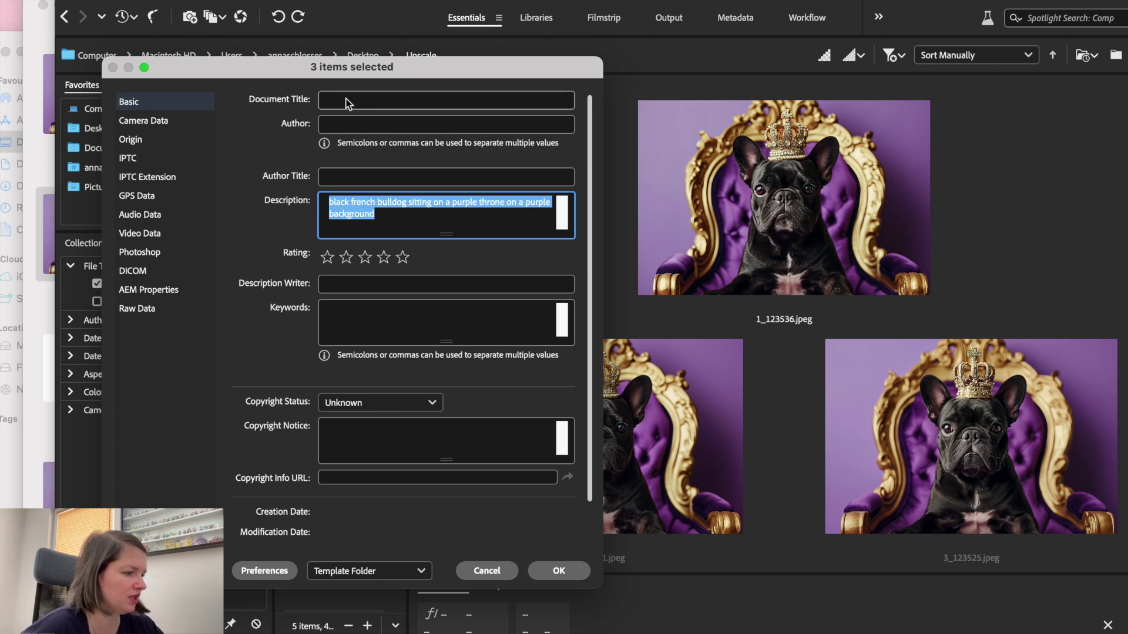
click(347, 100)
key(super+v)
click(433, 214)
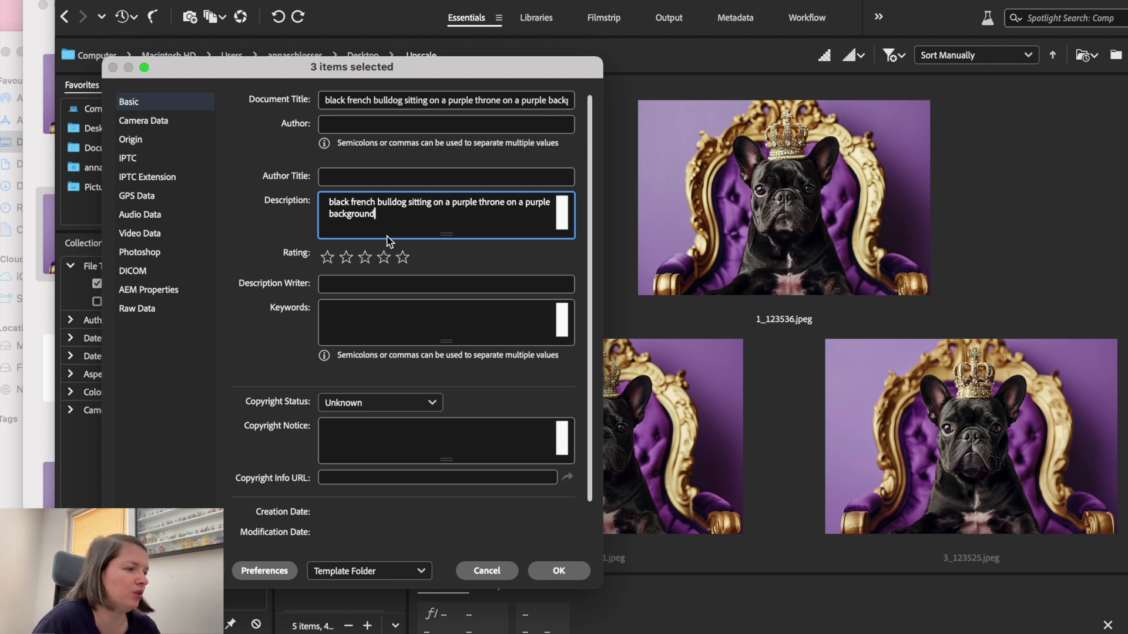
click(379, 324)
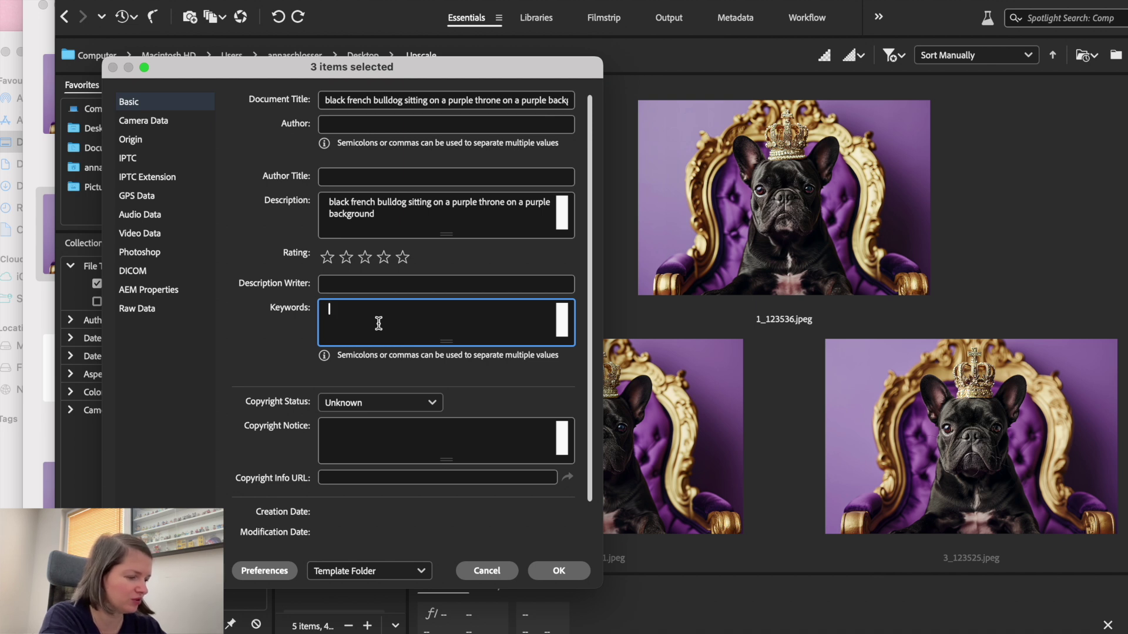
Add keywords black, dog, french bulldog, throne, sitting, king, purple and apply the metadata
text(bla)
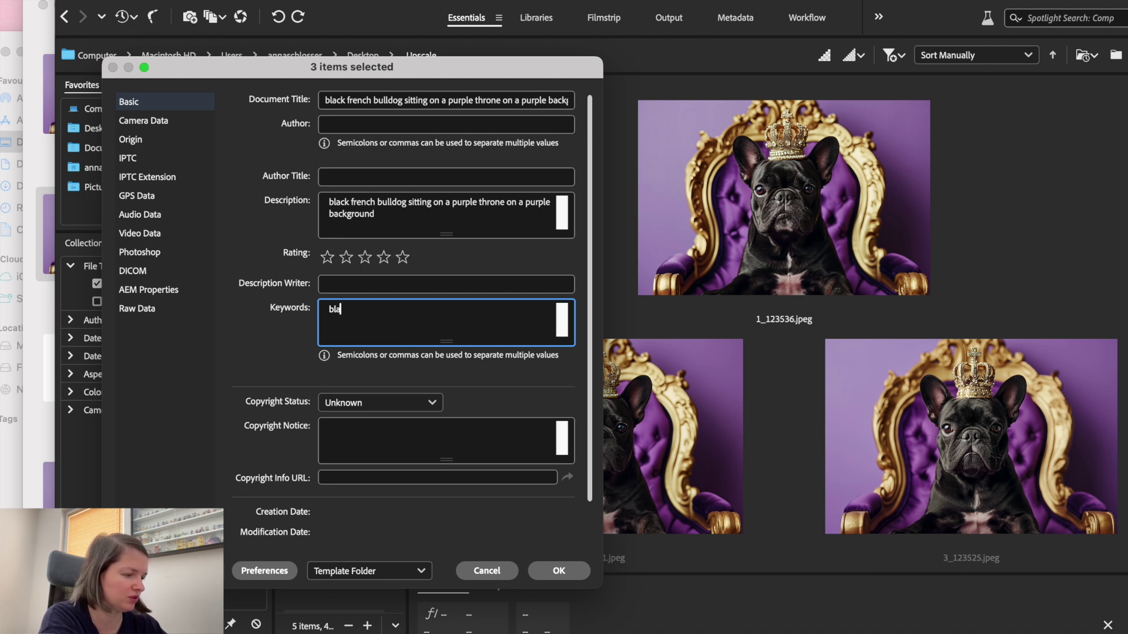
text(ck, do)
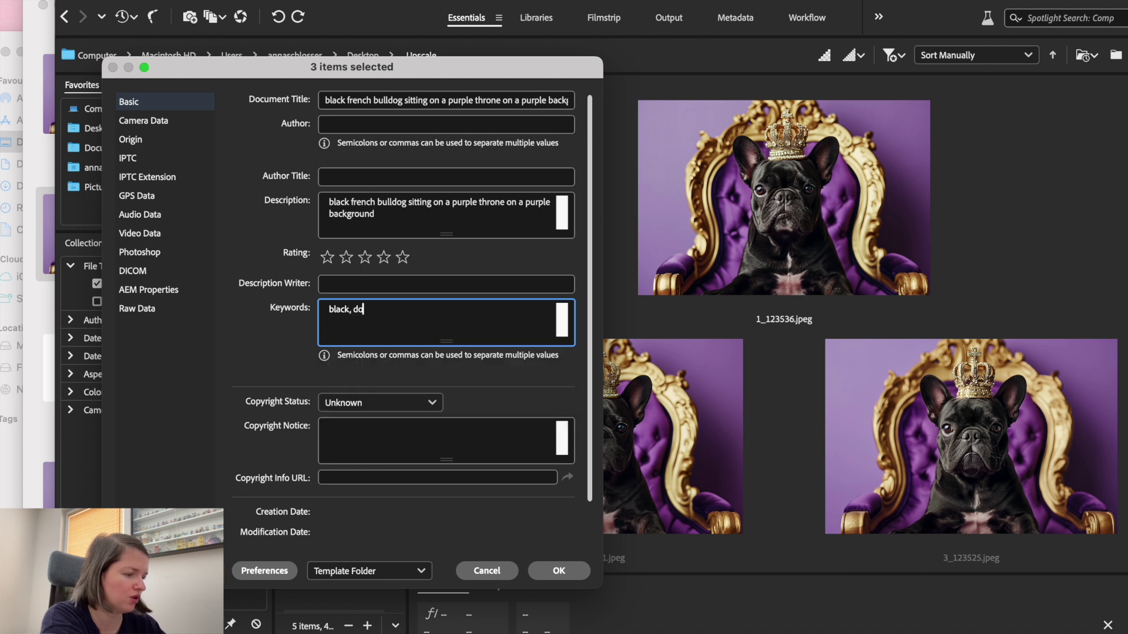
text(g, fre)
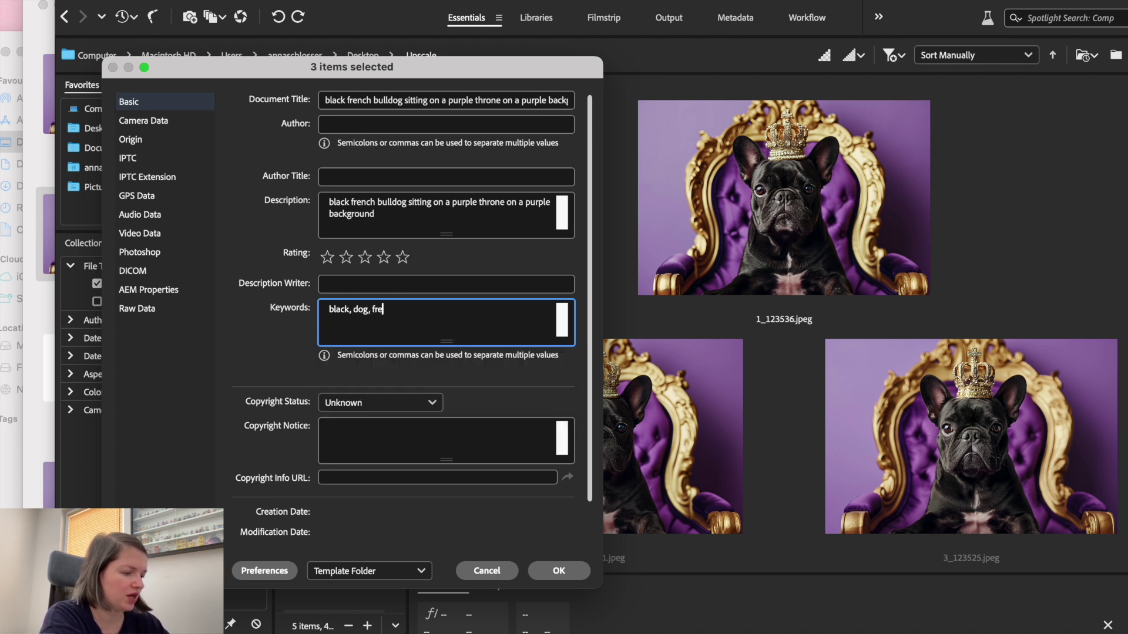
text(nch bull)
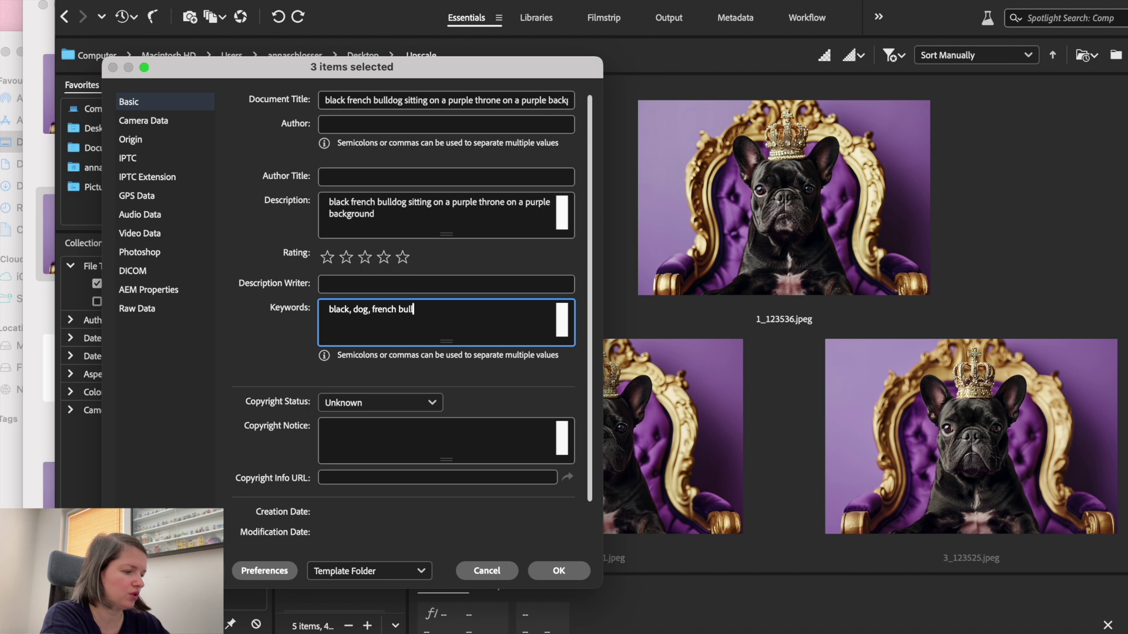
text(dog, thro)
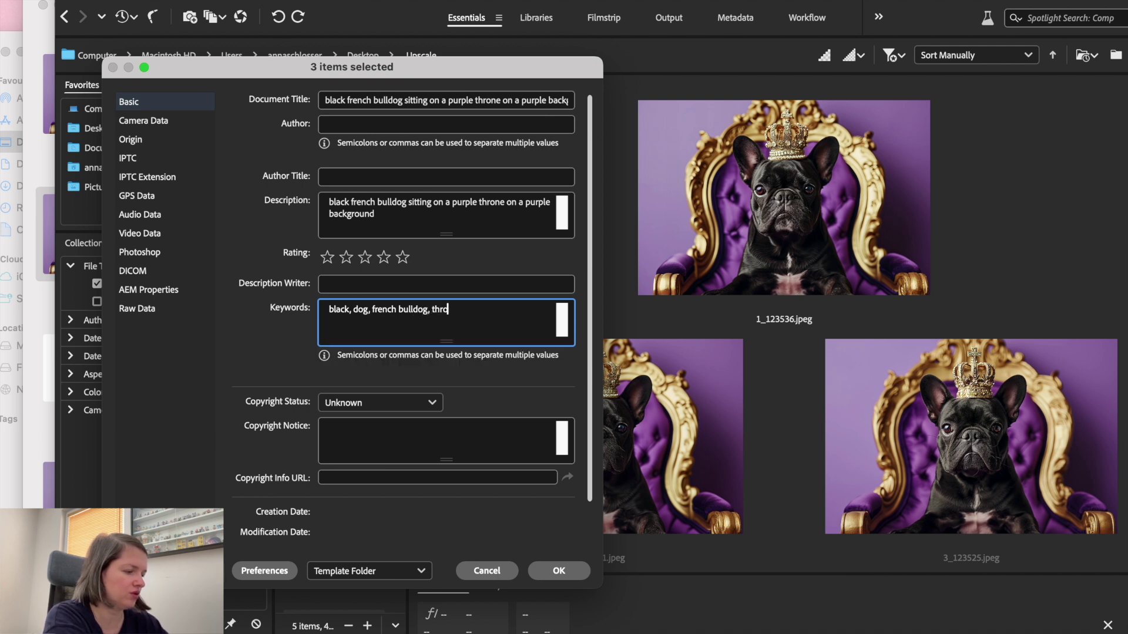
text(ne, sitt)
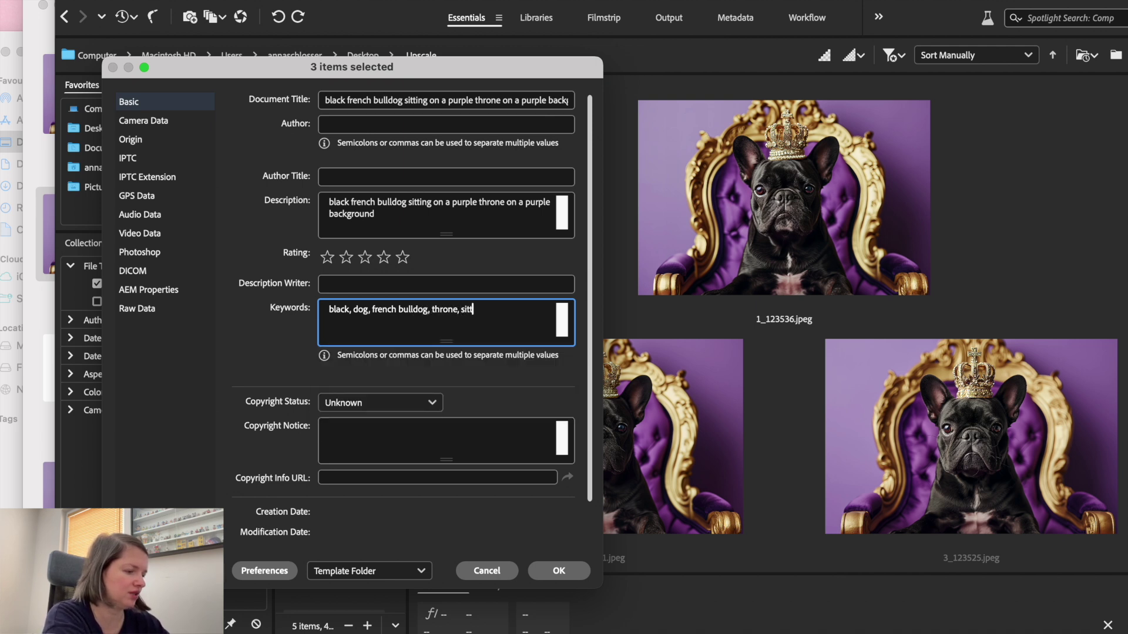
text(ing, k)
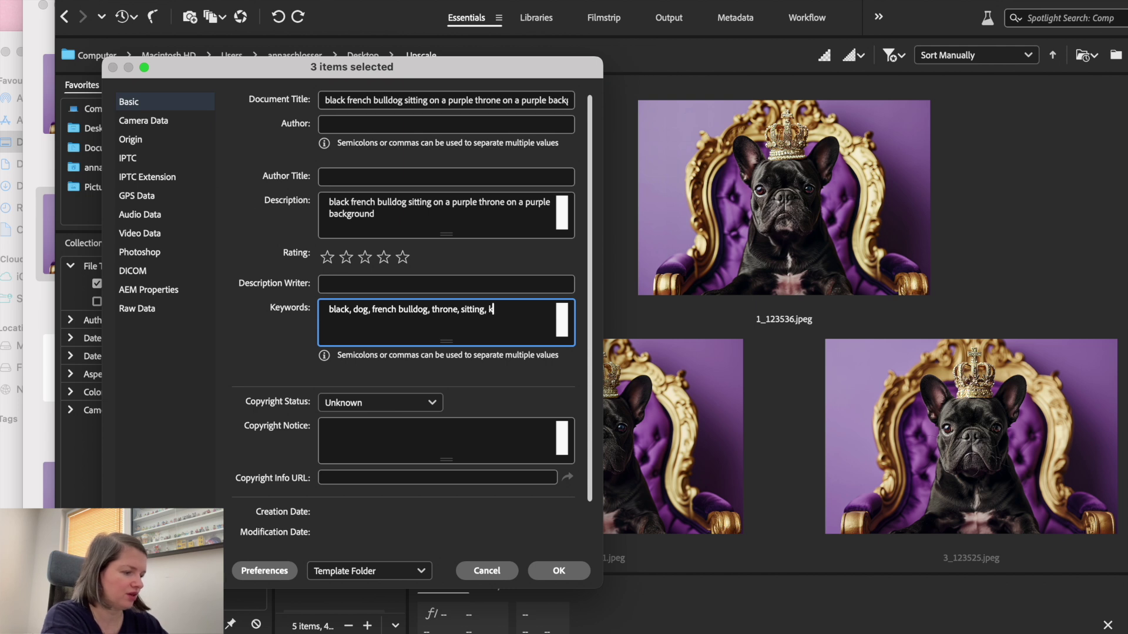
text(ing, purple)
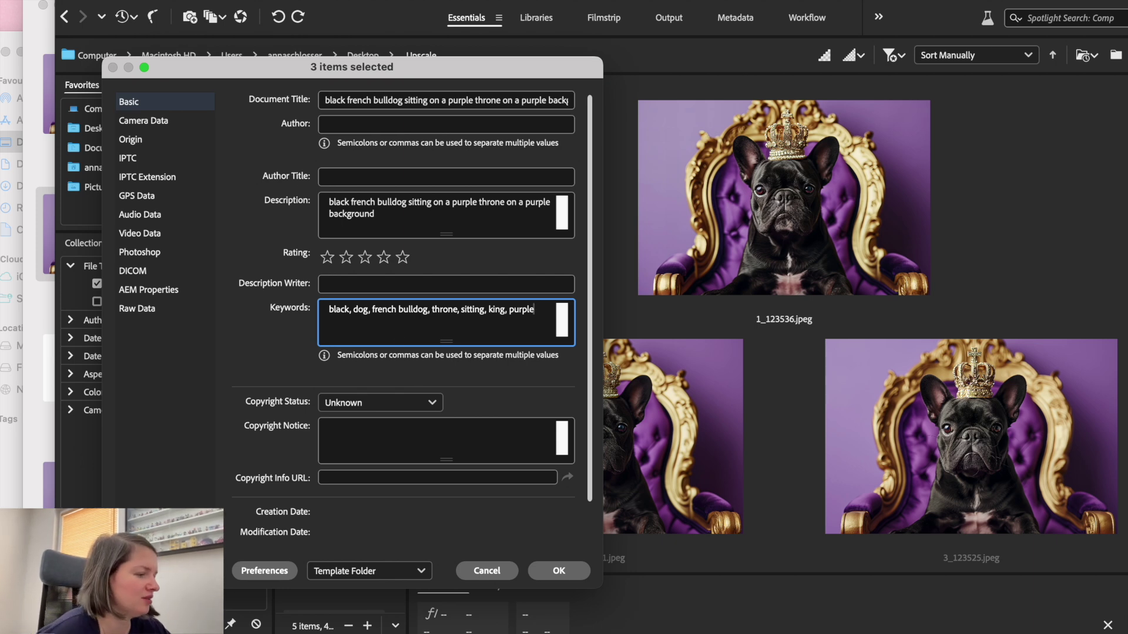
click(559, 571)
click(343, 169)
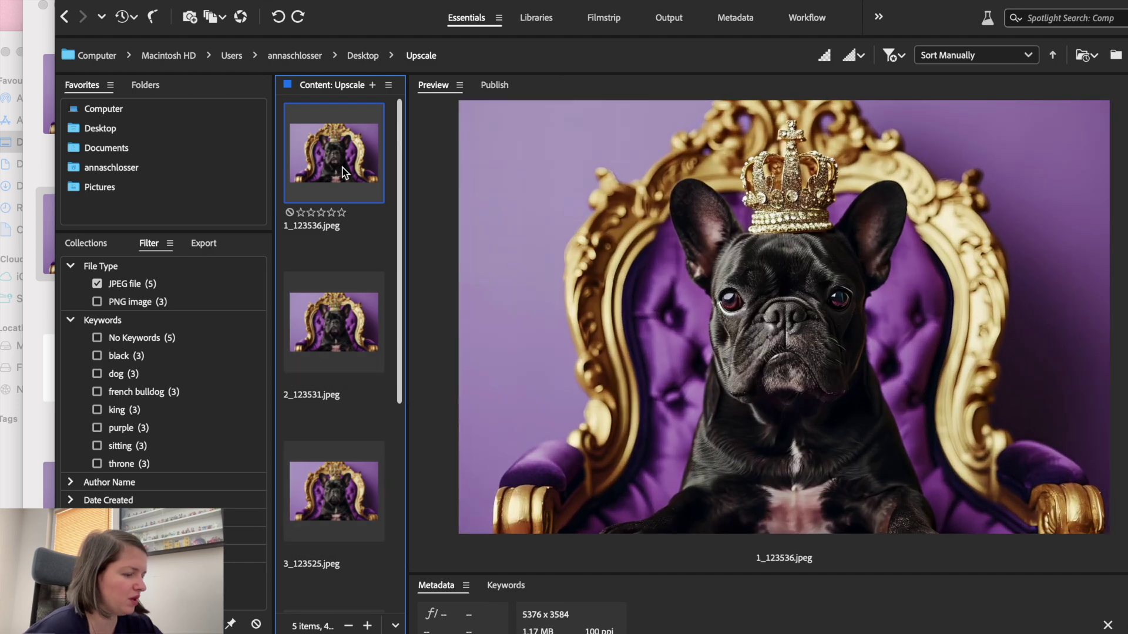
Check that 1_123536.jpeg's File Info shows the saved title, description and keywords, then close it
key(super+alt+shift+i)
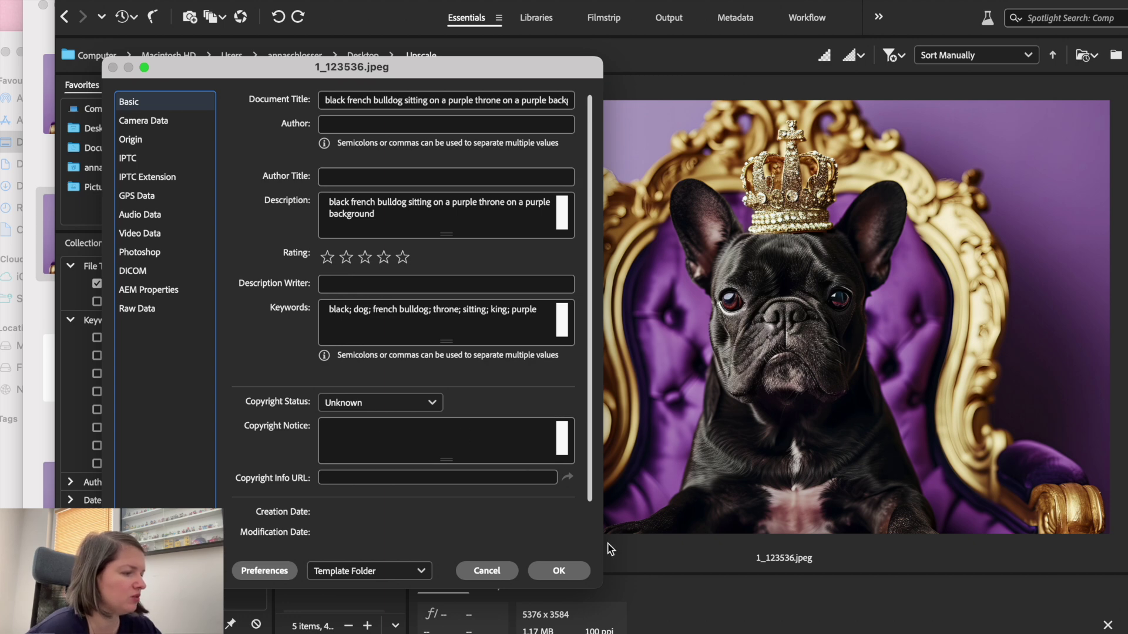
click(559, 573)
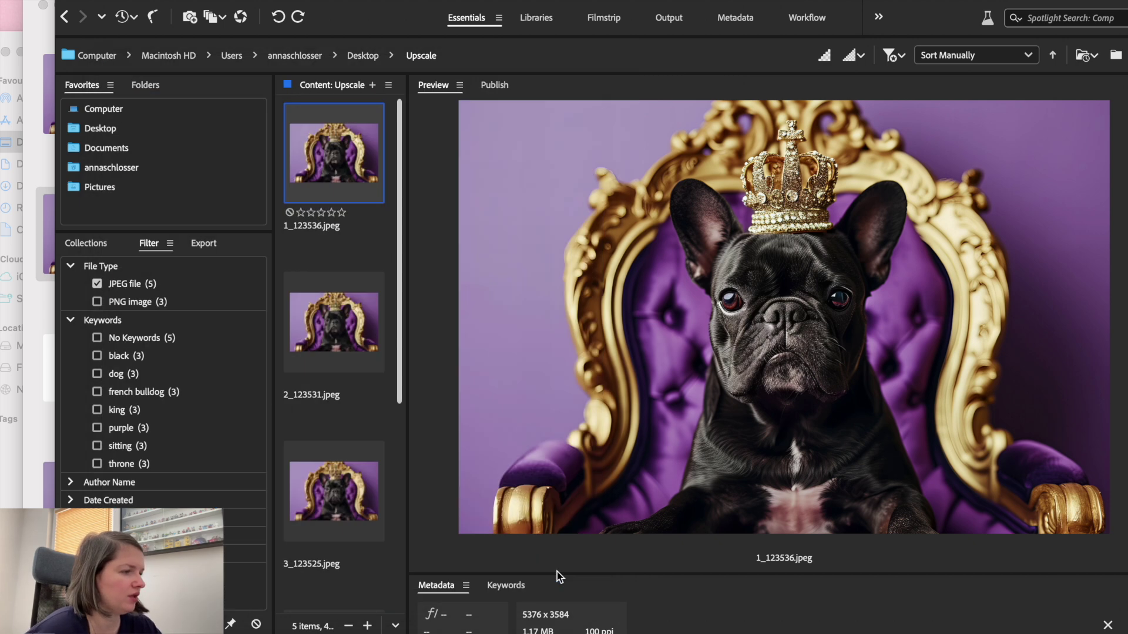